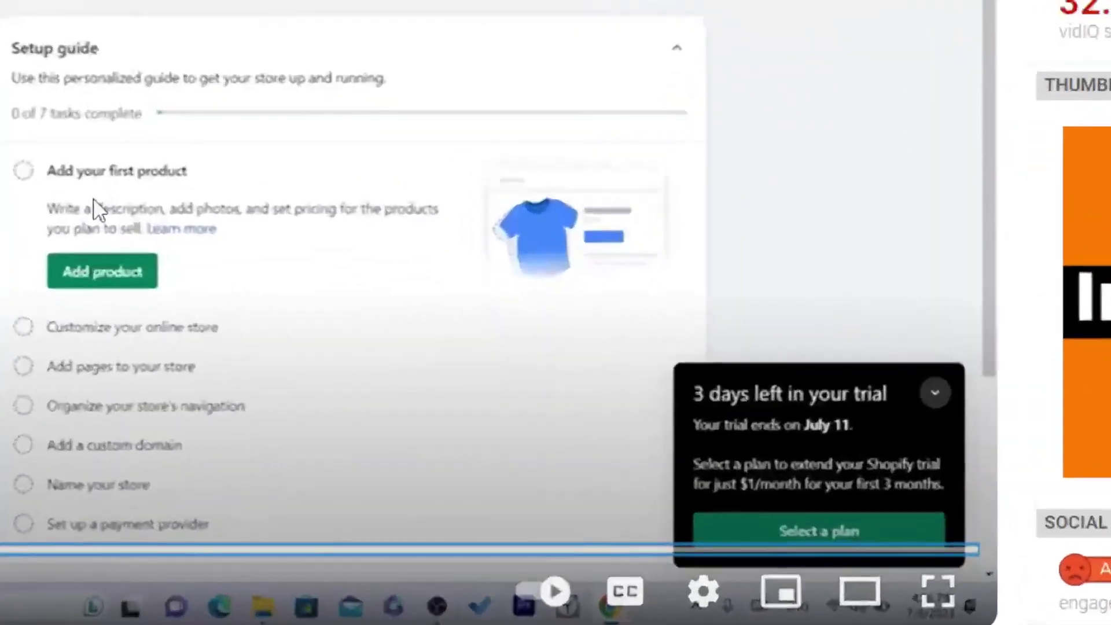
Play the international shipping tutorial video briefly, then pause it at 0:03
{"action": "left_click", "coordinate": [95, 210]}
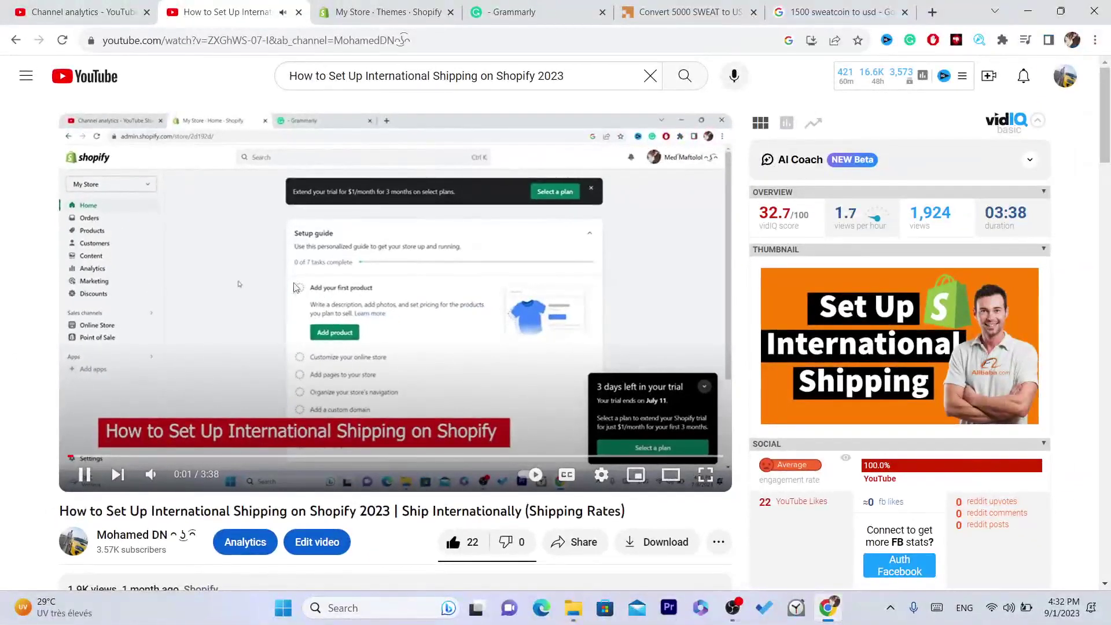
{"action": "left_click", "coordinate": [335, 295]}
Switch to the Shopify admin and open Settings' Shipping and delivery page, highlighting the custom rates note
{"action": "left_click", "coordinate": [423, 11]}
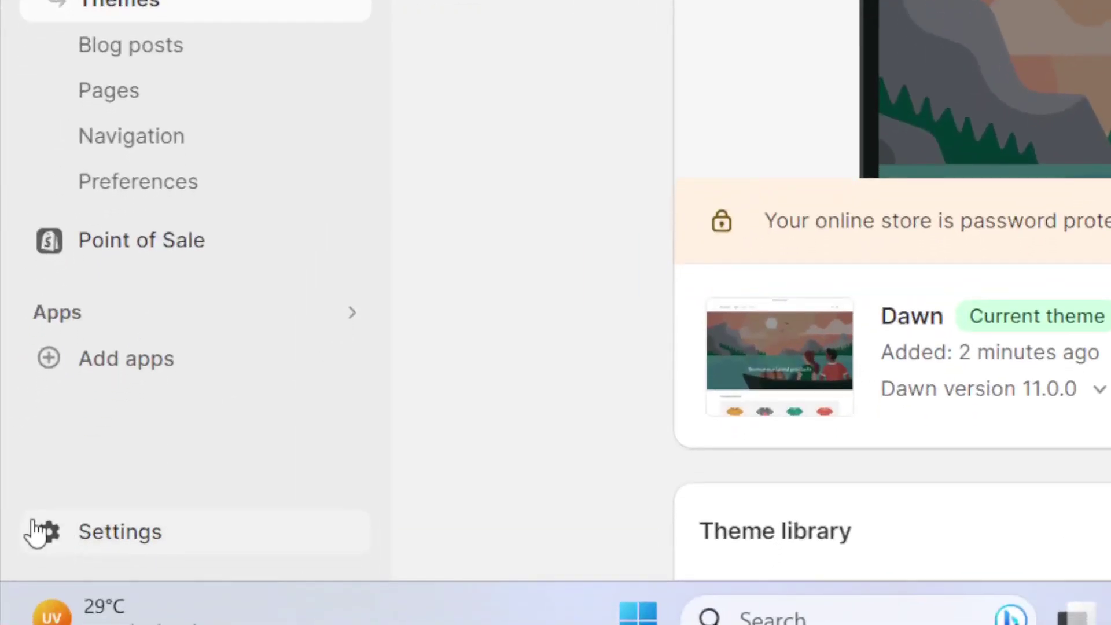
{"action": "left_click", "coordinate": [44, 539]}
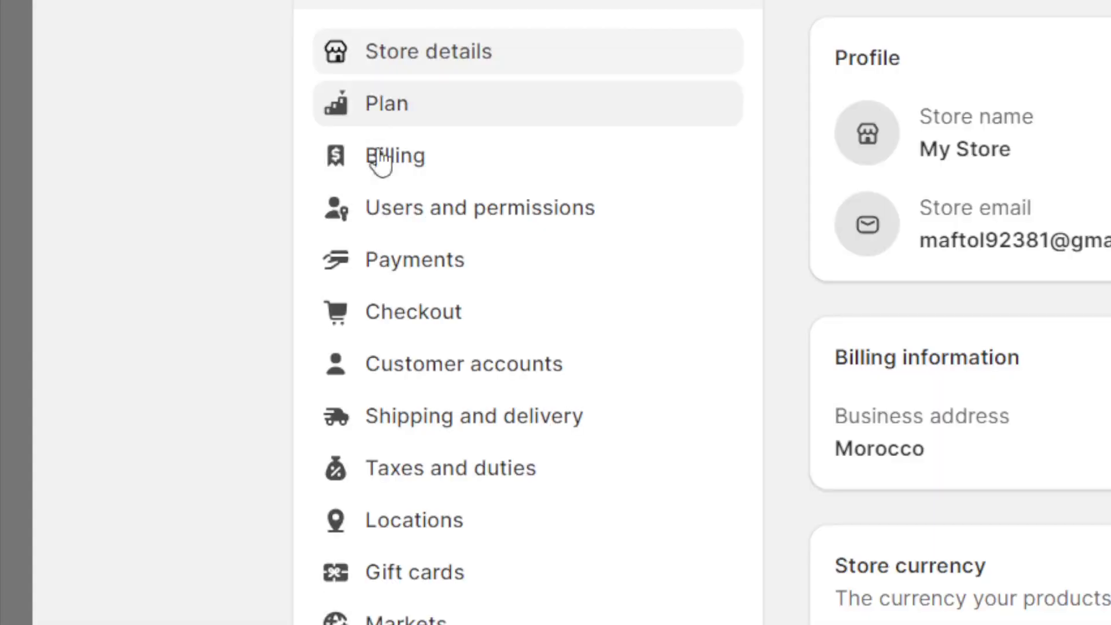
{"action": "scroll", "coordinate": [411, 541], "scroll_direction": "down", "scroll_amount": 2}
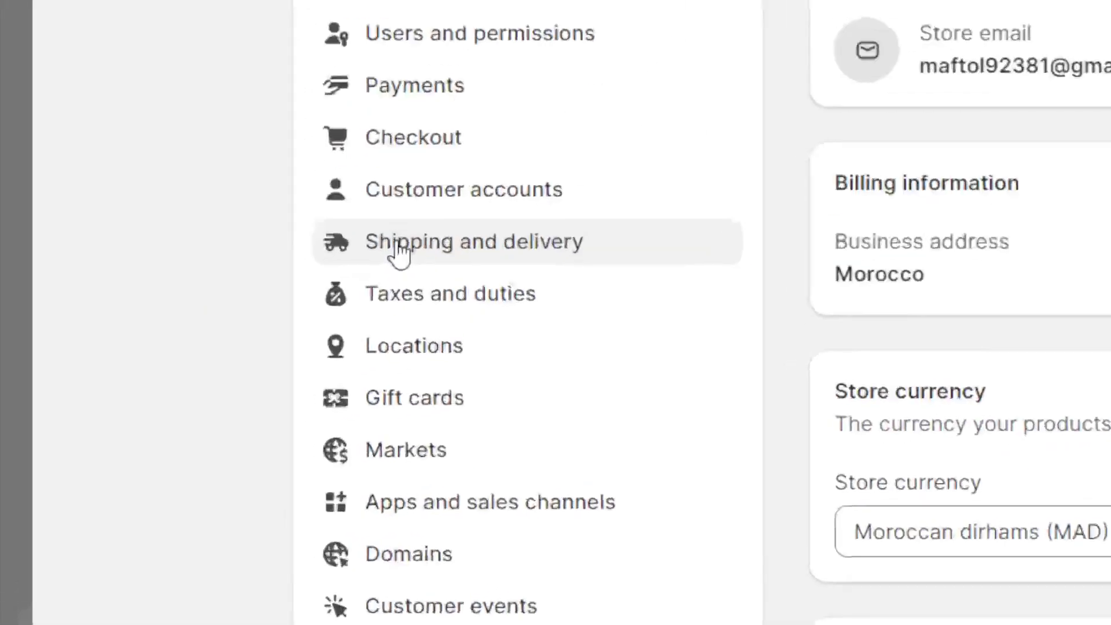
{"action": "left_click", "coordinate": [398, 252]}
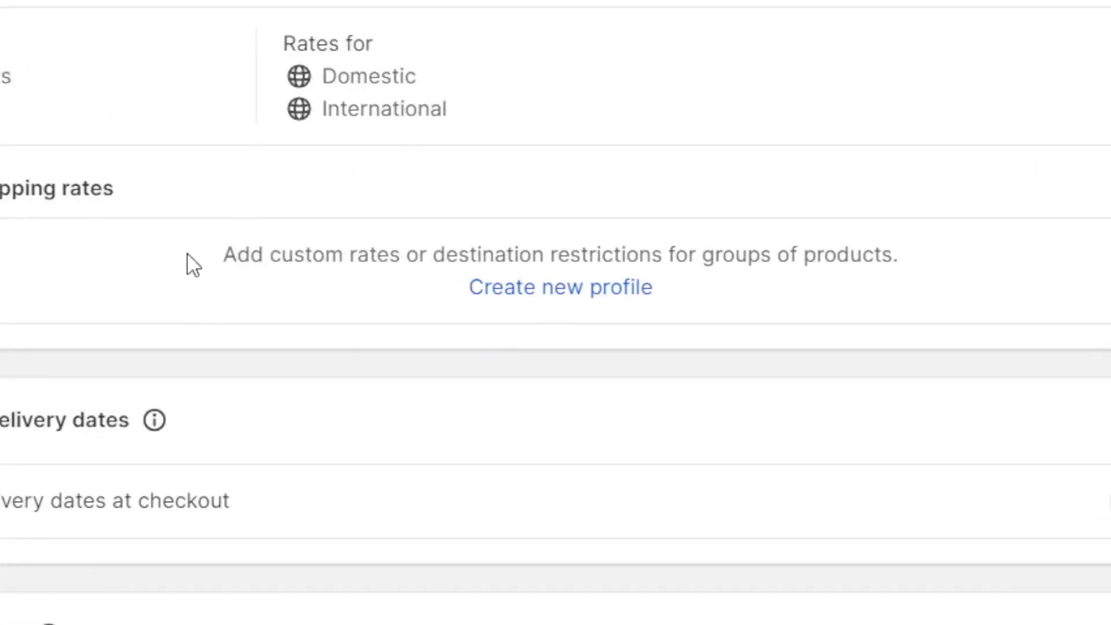
{"action": "left_click_drag", "start_coordinate": [223, 255], "coordinate": [598, 252]}
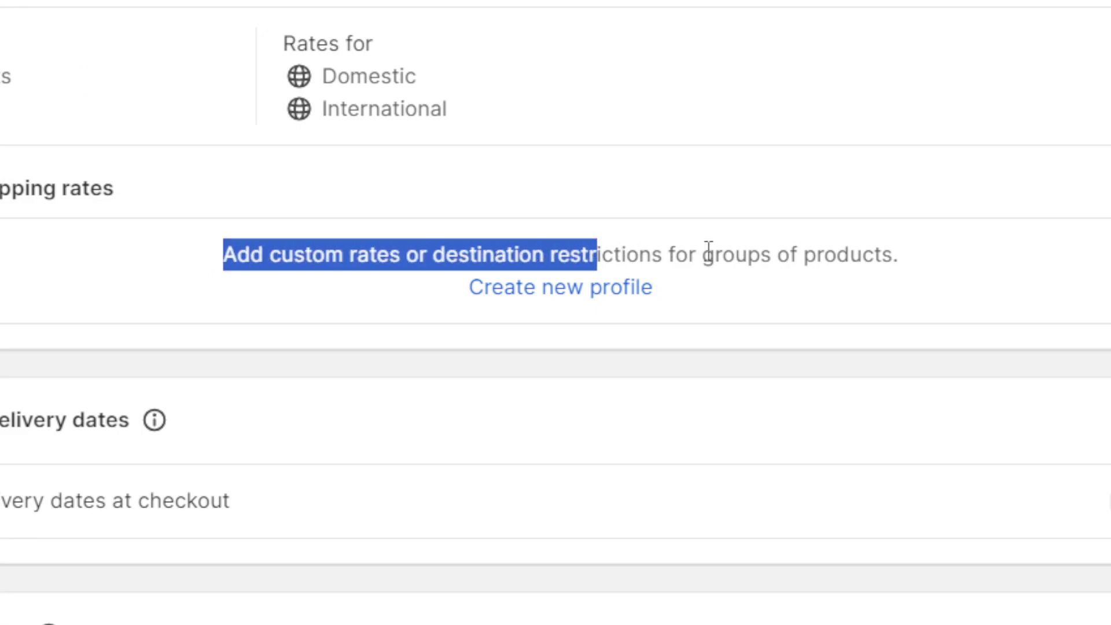
Start a new shipping profile and create a zone named 'products i ship to'
{"action": "left_click", "coordinate": [519, 300]}
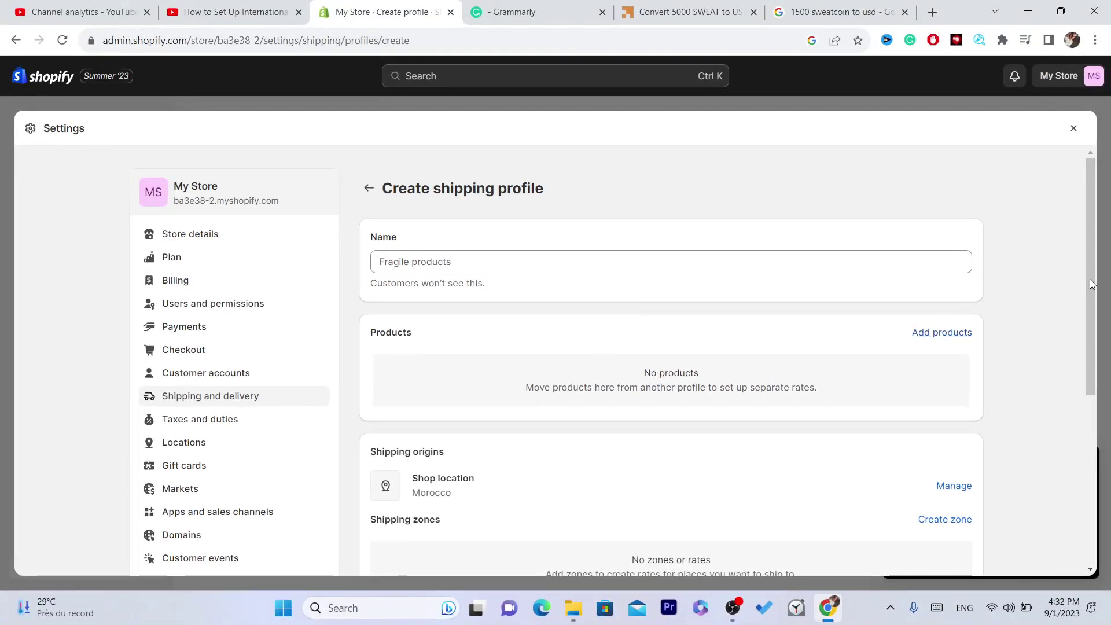
{"action": "scroll", "coordinate": [762, 343], "scroll_direction": "down", "scroll_amount": 3}
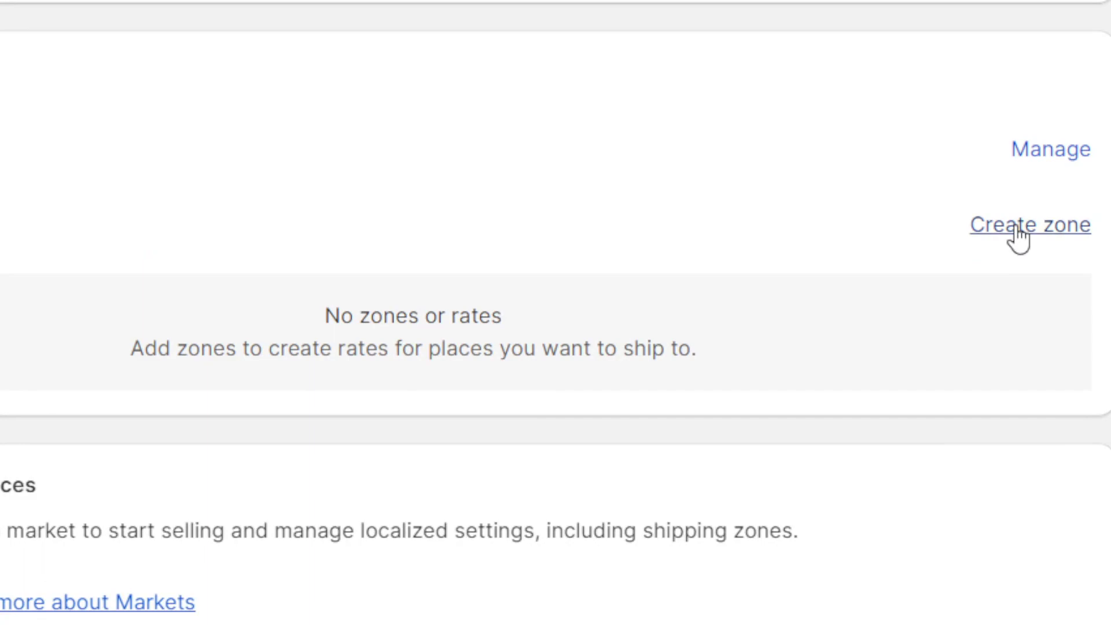
{"action": "left_click", "coordinate": [1019, 235]}
{"action": "left_click", "coordinate": [154, 95]}
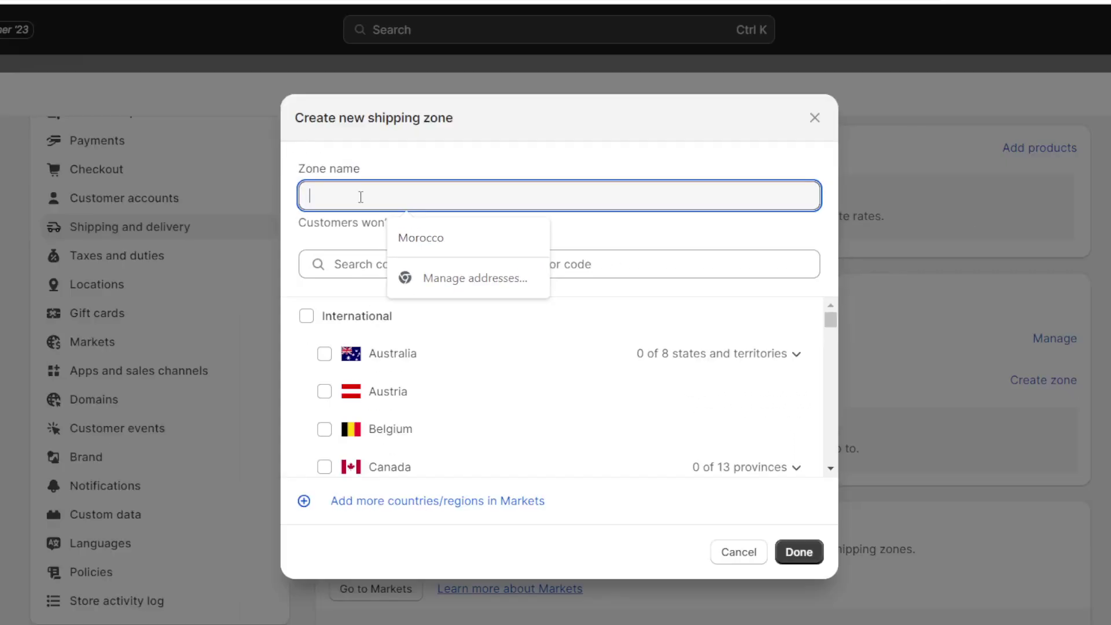
{"action": "type", "text": "pri"}
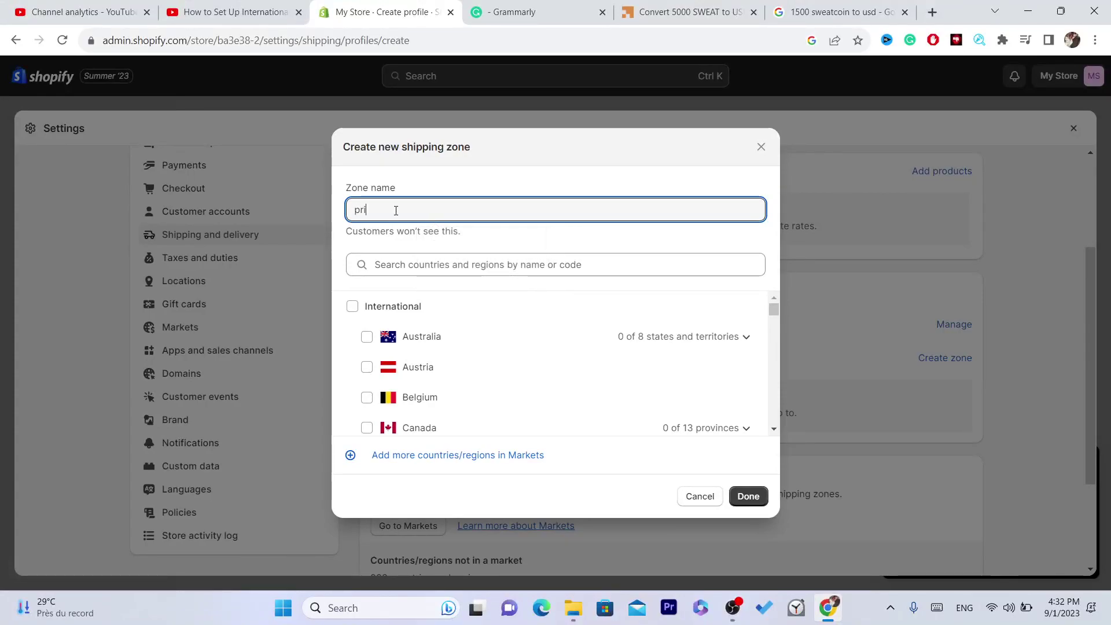
{"action": "key", "text": "BackSpace"}
{"action": "type", "text": "oducts i ship to"}
{"action": "left_click_drag", "start_coordinate": [351, 232], "coordinate": [465, 235]}
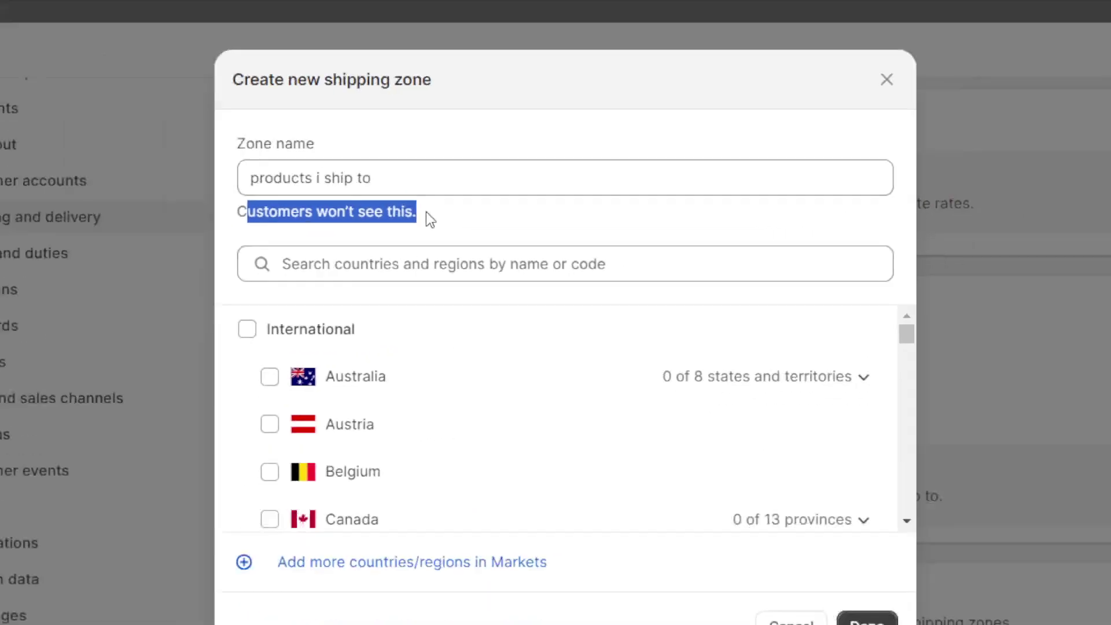
{"action": "left_click", "coordinate": [457, 272]}
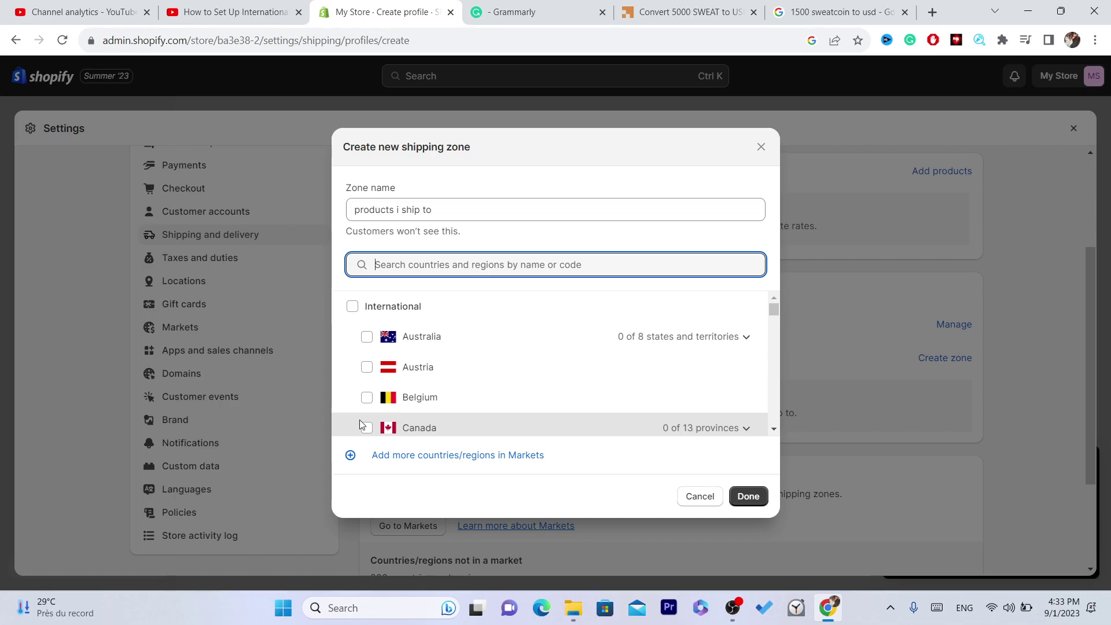
Select every international country in the zone's list, then clear that selection again
{"action": "left_click", "coordinate": [352, 306]}
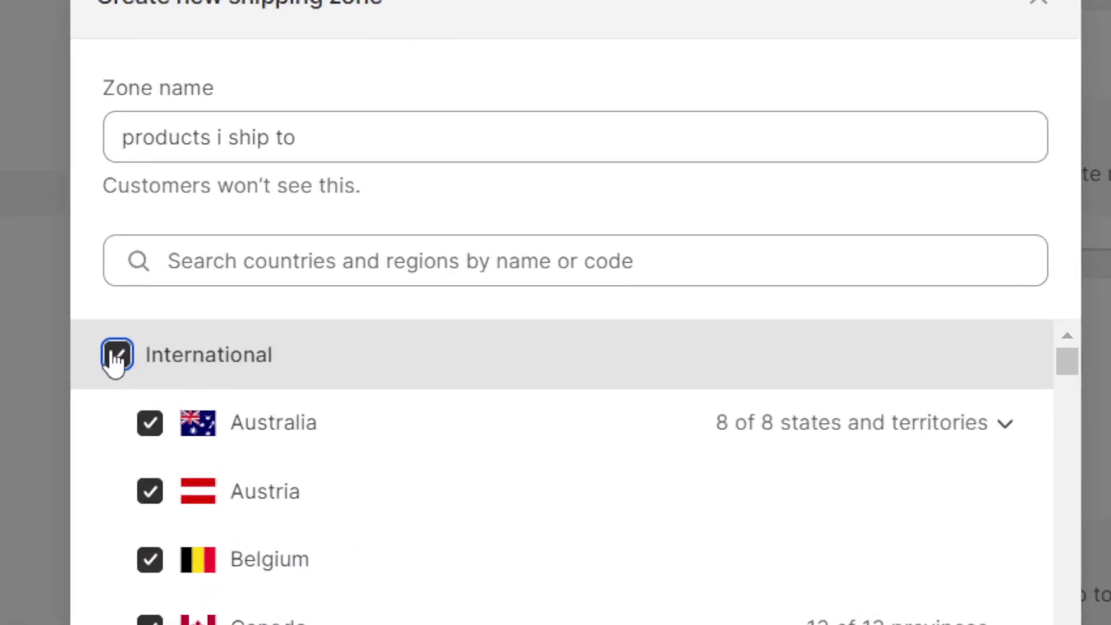
{"action": "scroll", "coordinate": [859, 363], "scroll_direction": "down", "scroll_amount": 20}
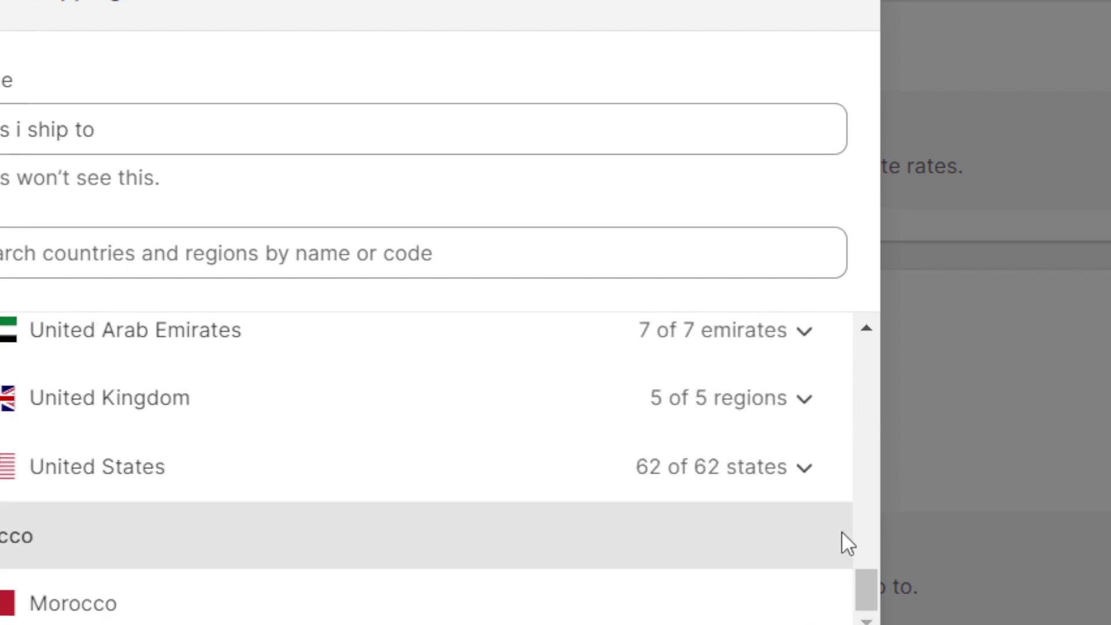
{"action": "left_click_drag", "start_coordinate": [868, 599], "coordinate": [856, 385]}
{"action": "left_click_drag", "start_coordinate": [856, 314], "coordinate": [856, 272]}
{"action": "left_click", "coordinate": [91, 279]}
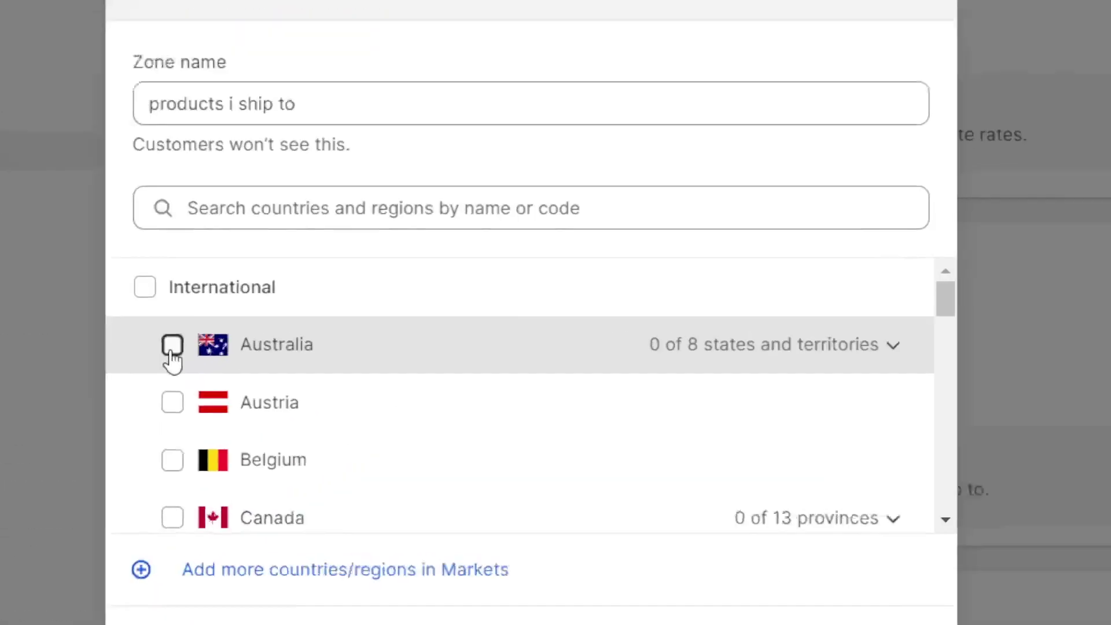
Tick Australia, Belgium, Canada, Austria, France, Germany and Finland for the zone
{"action": "left_click", "coordinate": [367, 336]}
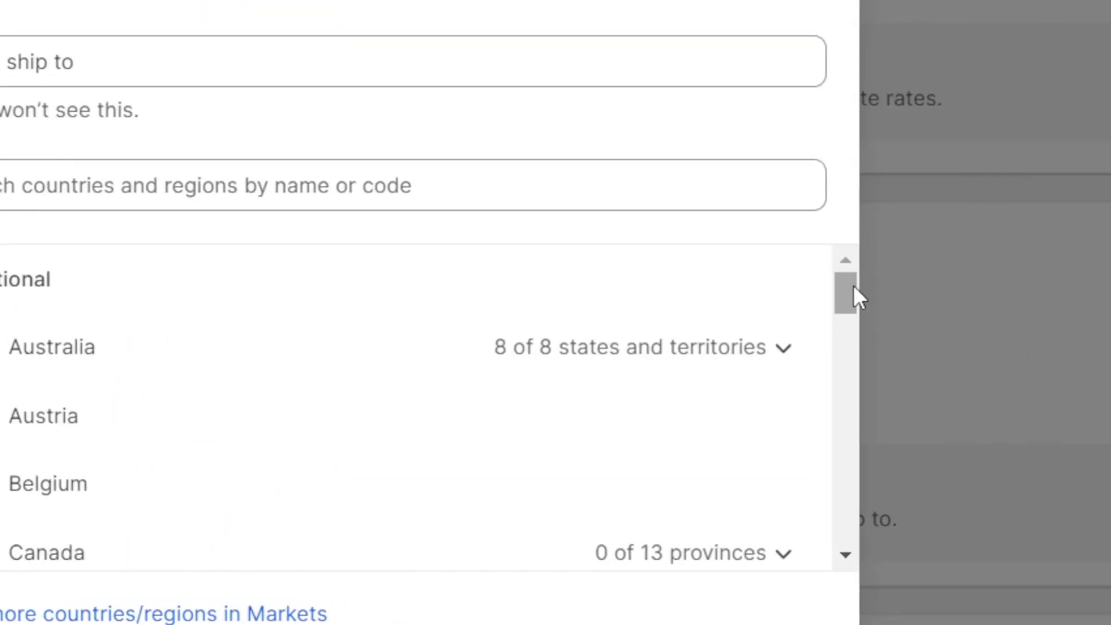
{"action": "scroll", "coordinate": [851, 285], "scroll_direction": "down", "scroll_amount": 2}
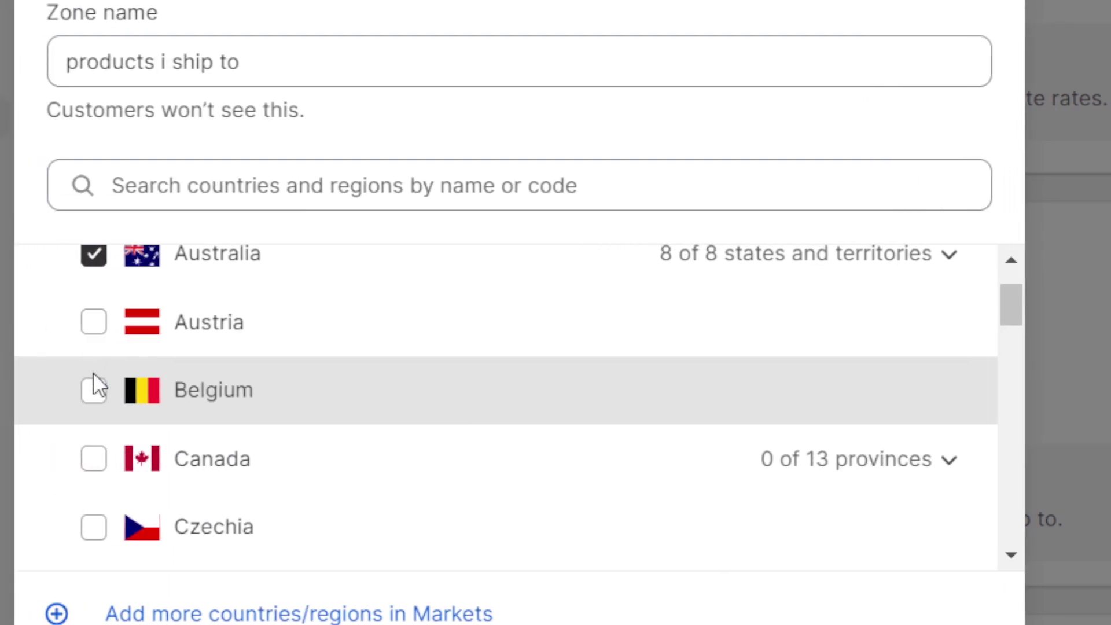
{"action": "left_click", "coordinate": [94, 390]}
{"action": "left_click", "coordinate": [94, 459]}
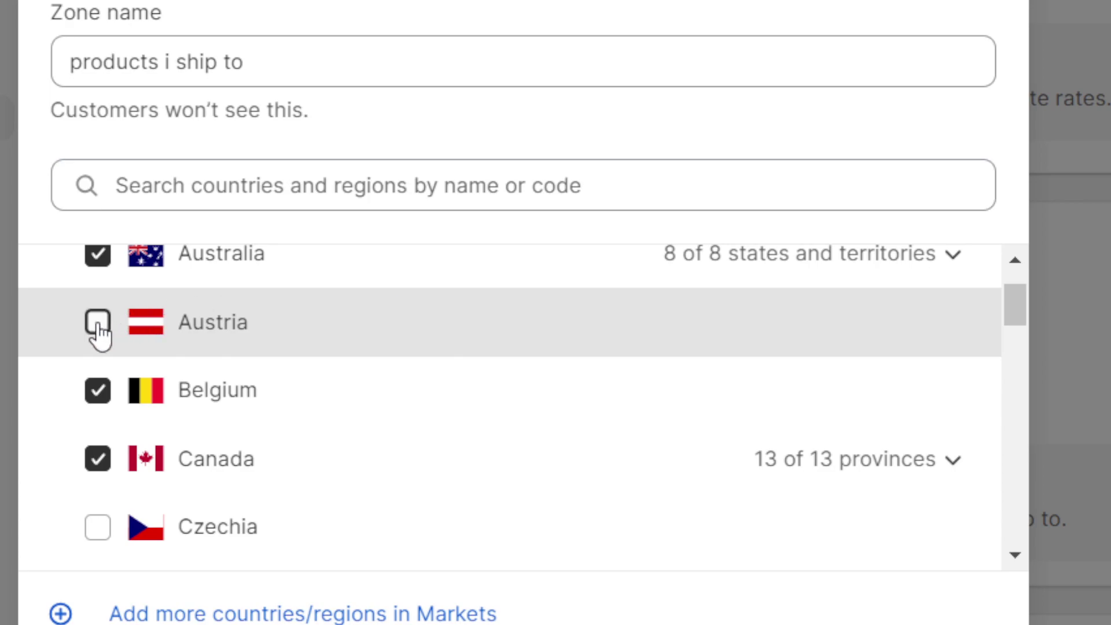
{"action": "left_click", "coordinate": [98, 324]}
{"action": "left_click_drag", "start_coordinate": [1013, 302], "coordinate": [1019, 336]}
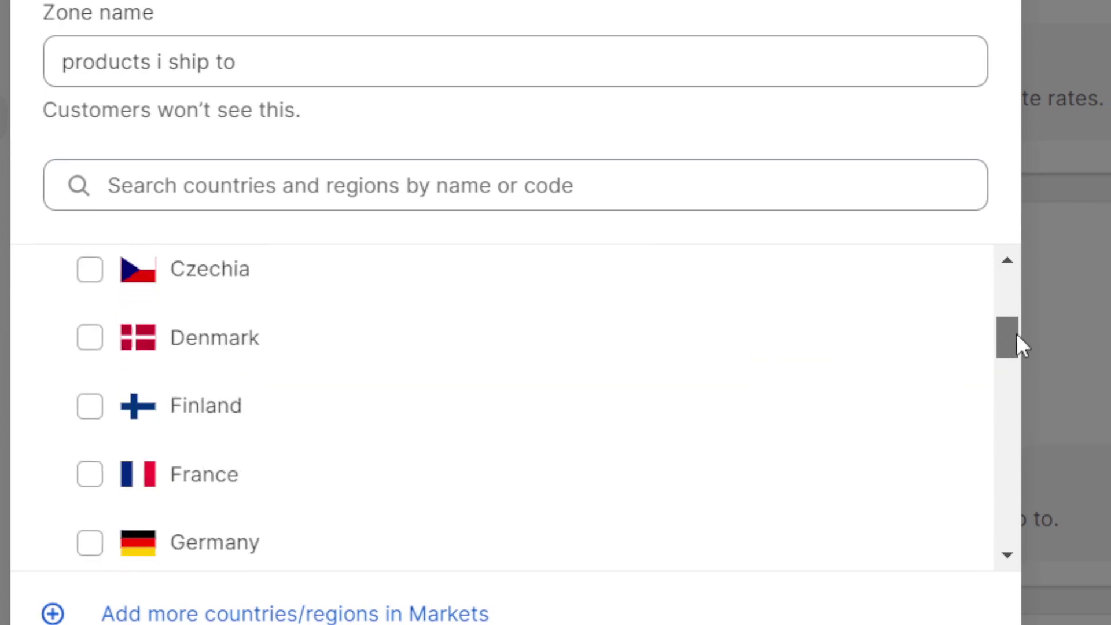
{"action": "left_click", "coordinate": [90, 475]}
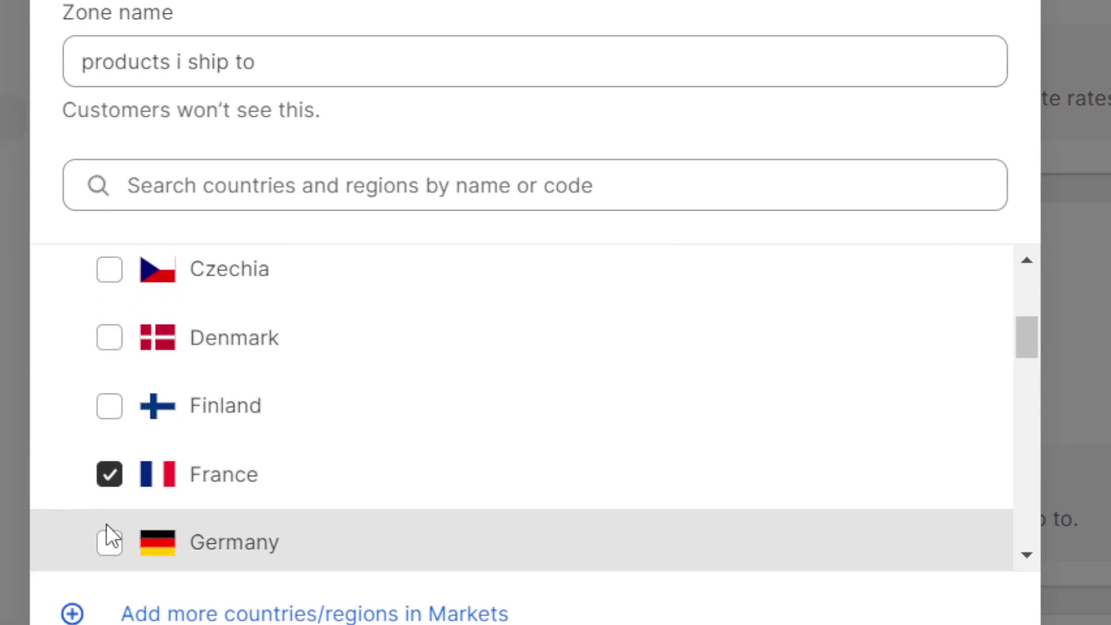
{"action": "left_click", "coordinate": [110, 540]}
{"action": "left_click", "coordinate": [109, 407]}
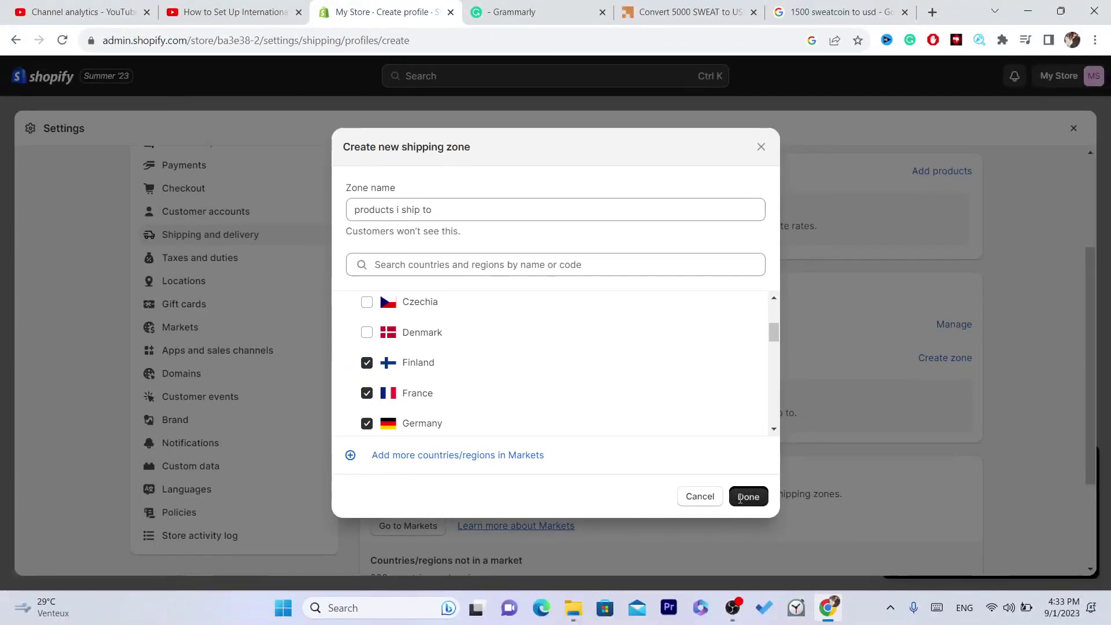
Confirm the zone's countries and open a blank rate form for 'products i ship to'
{"action": "left_click", "coordinate": [746, 496]}
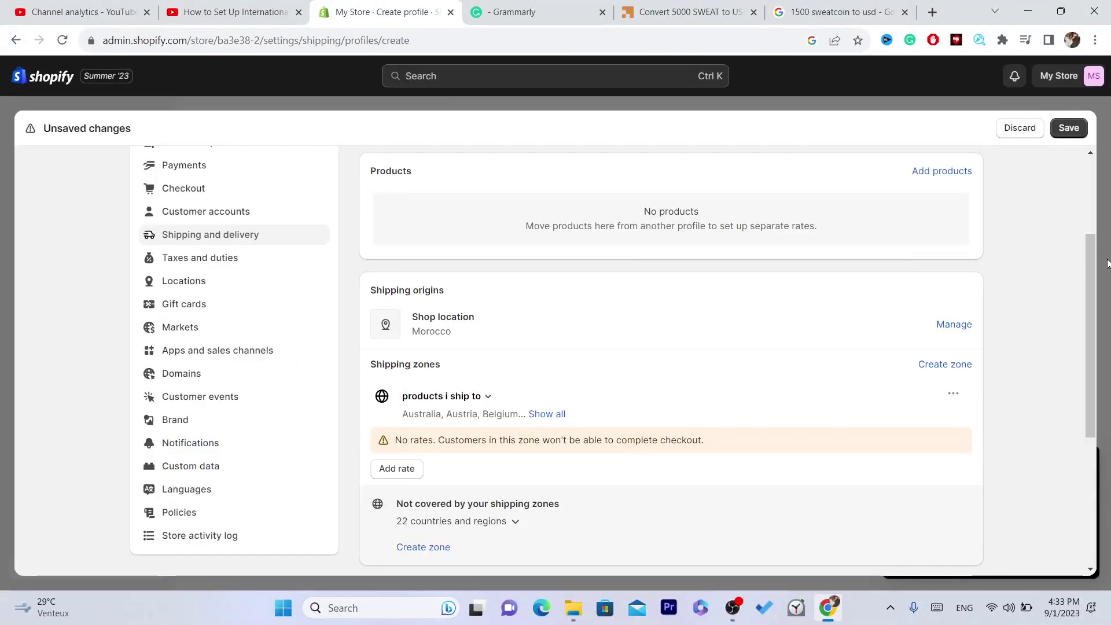
{"action": "left_click_drag", "start_coordinate": [1089, 270], "coordinate": [1083, 346]}
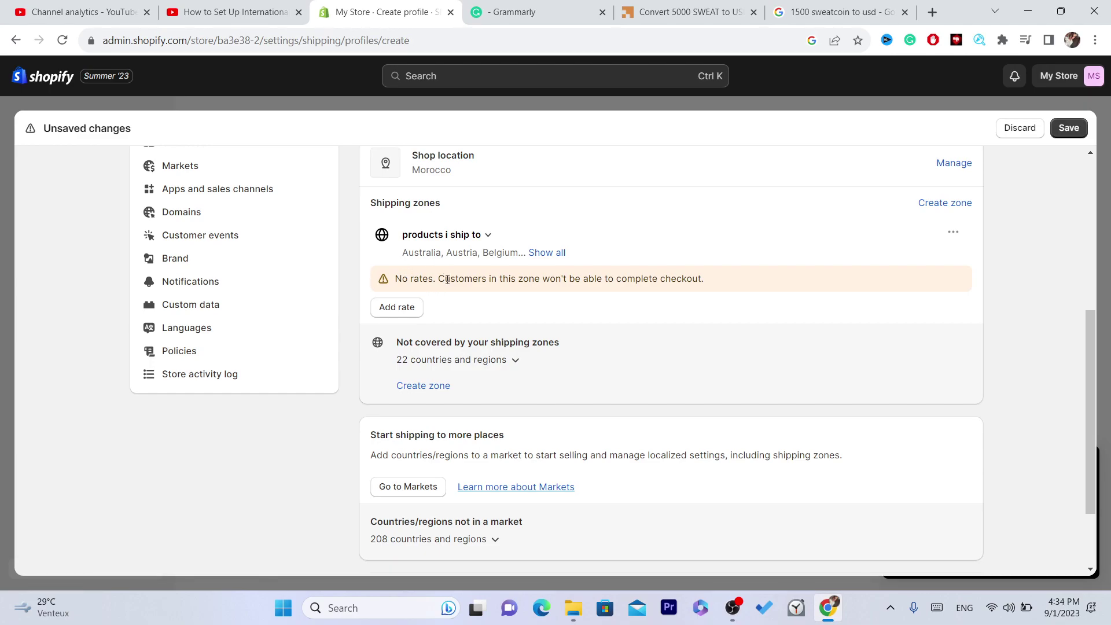
{"action": "left_click", "coordinate": [393, 313]}
Name the shipping rate Standard and replace its price with MAD 20
{"action": "left_click", "coordinate": [393, 314]}
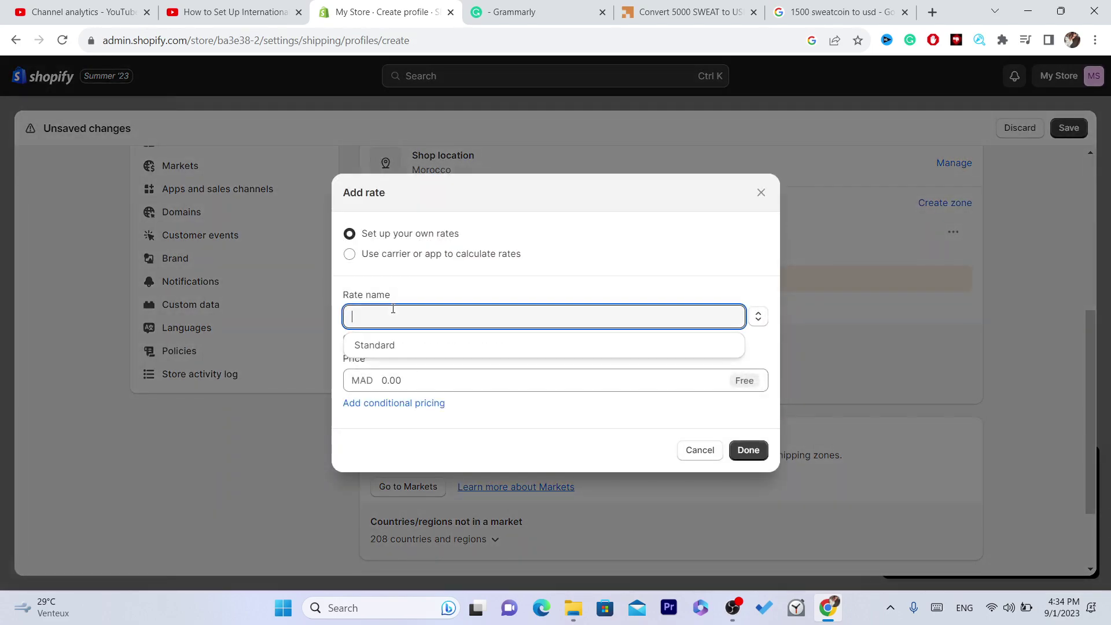
{"action": "left_click", "coordinate": [374, 345]}
{"action": "left_click", "coordinate": [403, 373]}
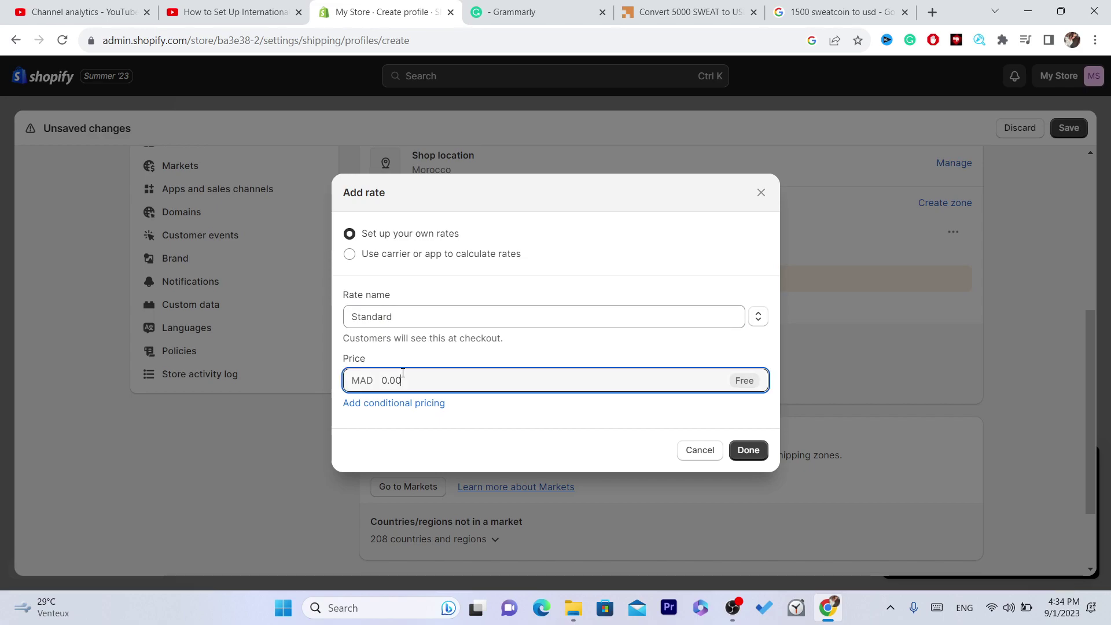
{"action": "left_click_drag", "start_coordinate": [421, 383], "coordinate": [382, 380]}
{"action": "type", "text": "0."}
{"action": "key", "text": "BackSpace"}
{"action": "type", "text": "2"}
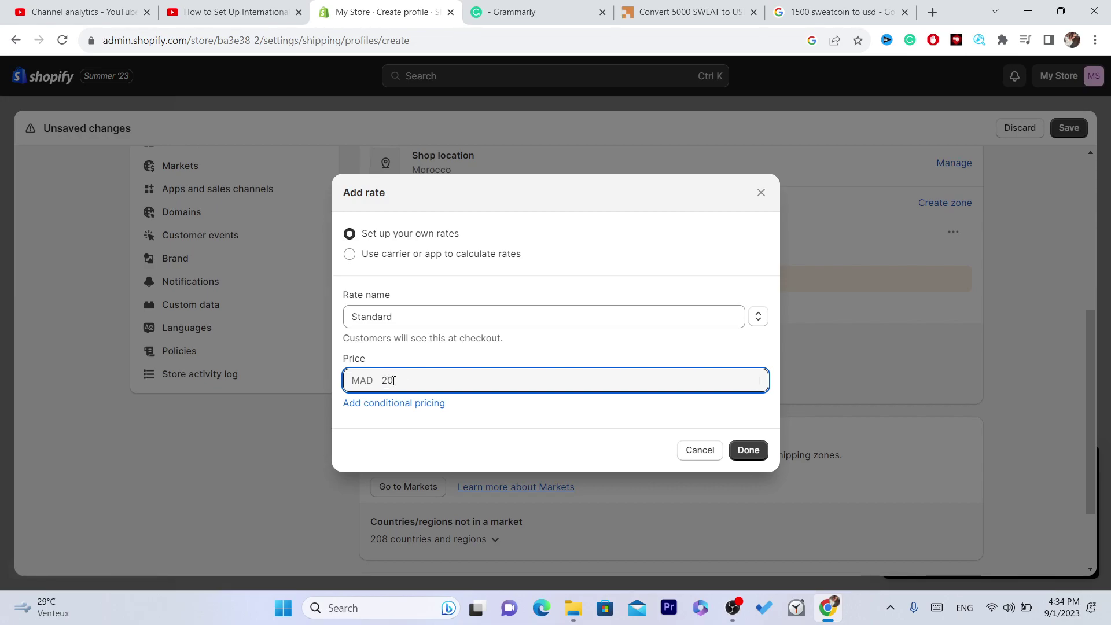
Add the Standard MAD 20.00 rate and try saving the profile, which demands a name
{"action": "left_click", "coordinate": [748, 450]}
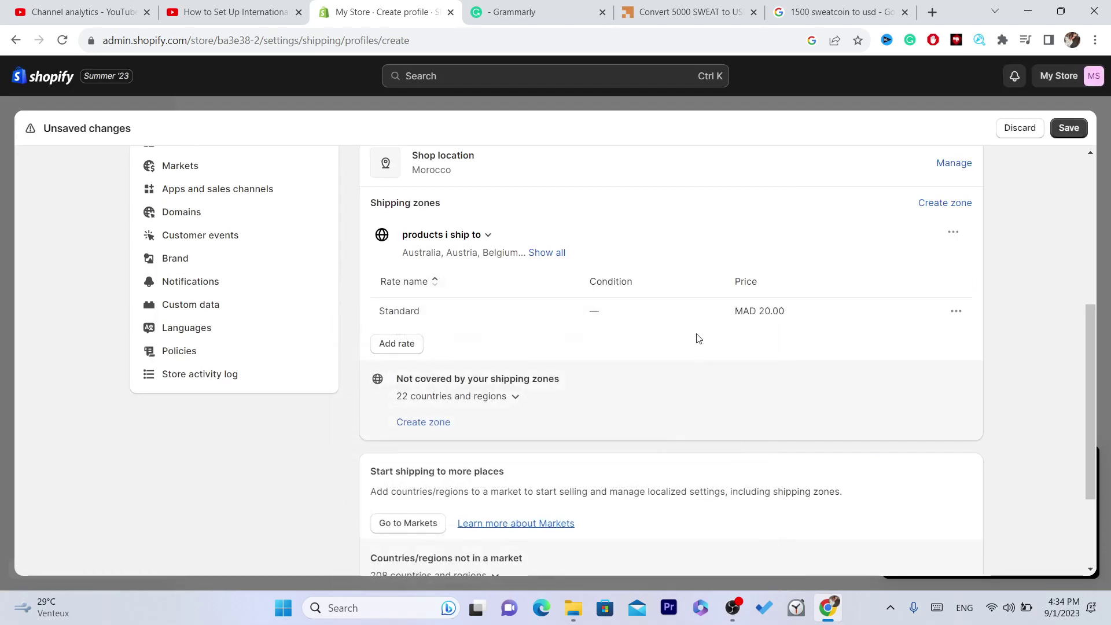
{"action": "key", "text": "ctrl+a"}
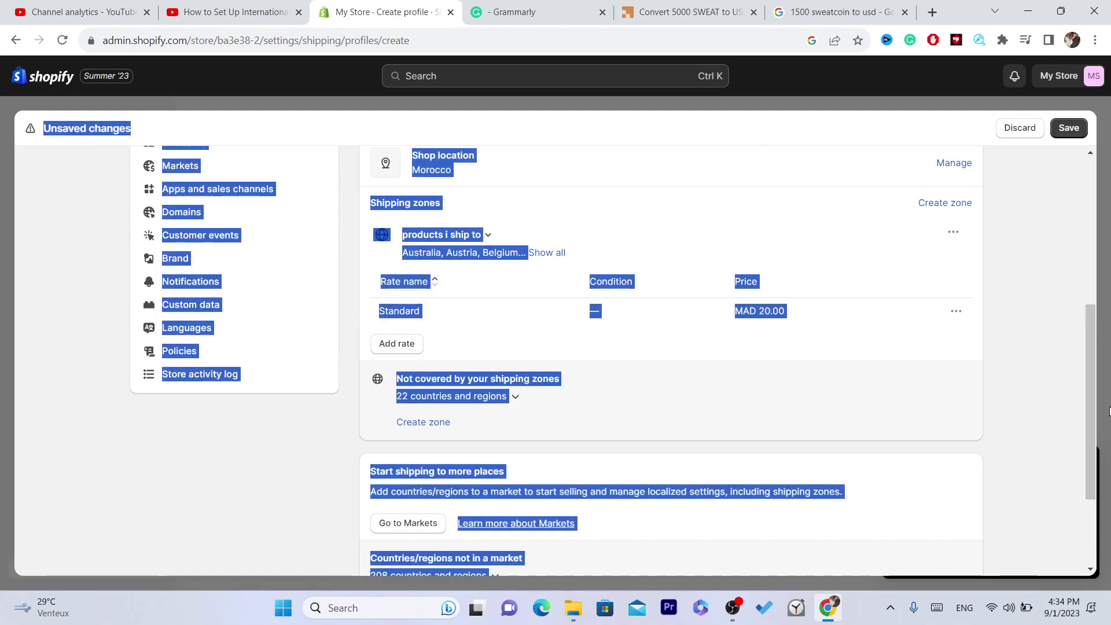
{"action": "left_click", "coordinate": [1036, 374]}
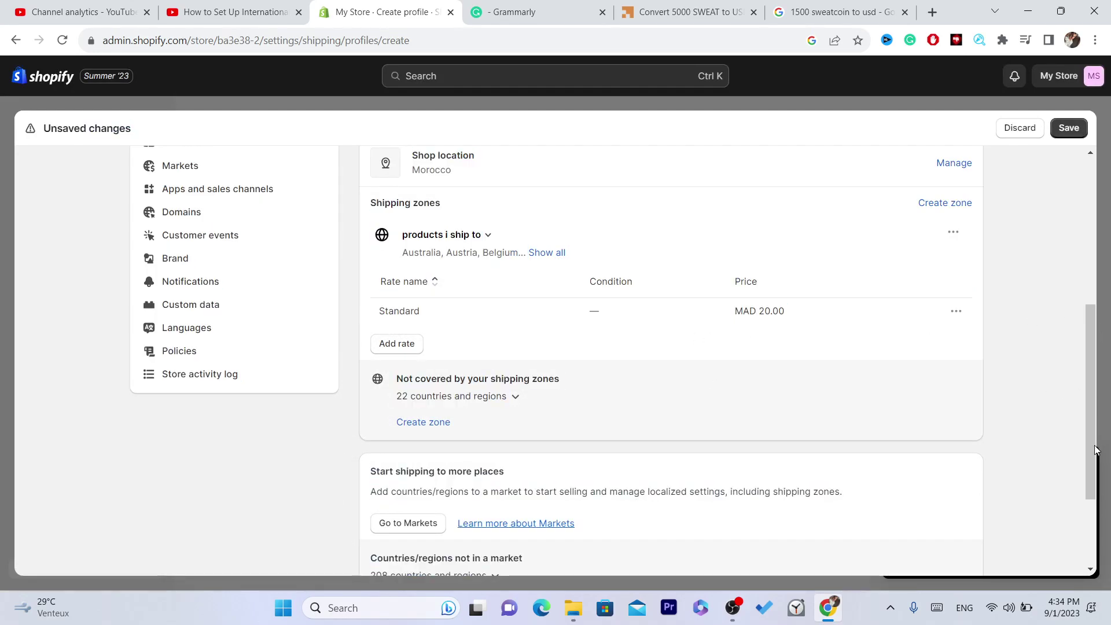
{"action": "left_click_drag", "start_coordinate": [1091, 447], "coordinate": [1069, 130]}
{"action": "left_click", "coordinate": [1069, 129]}
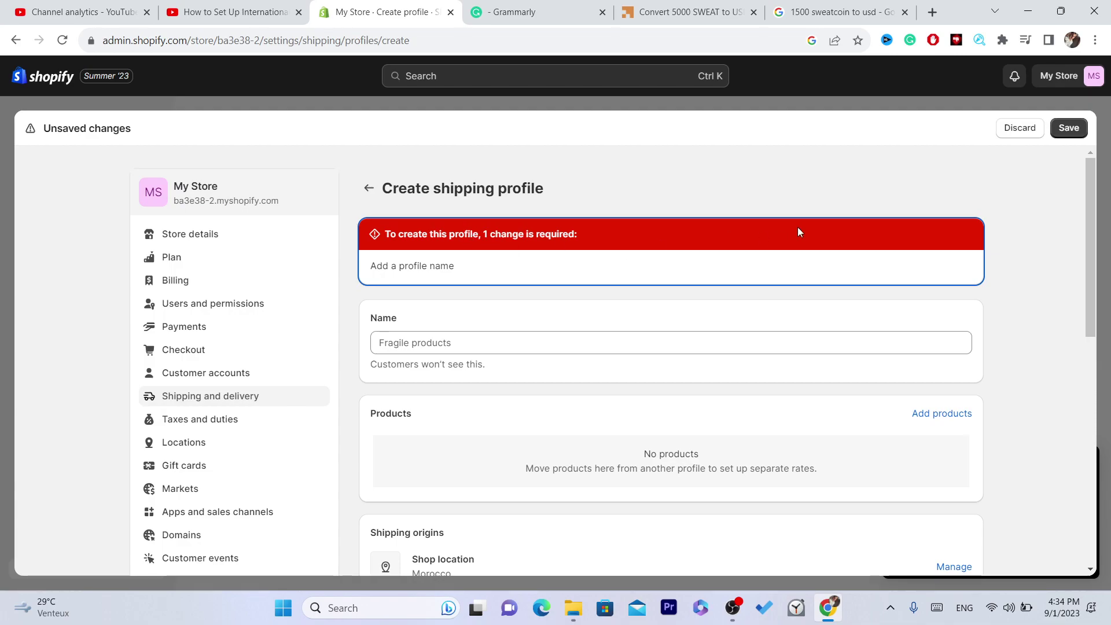
Enter the profile name 'noth' and save the shipping profile
{"action": "left_click", "coordinate": [458, 271]}
{"action": "double_click", "coordinate": [423, 267]}
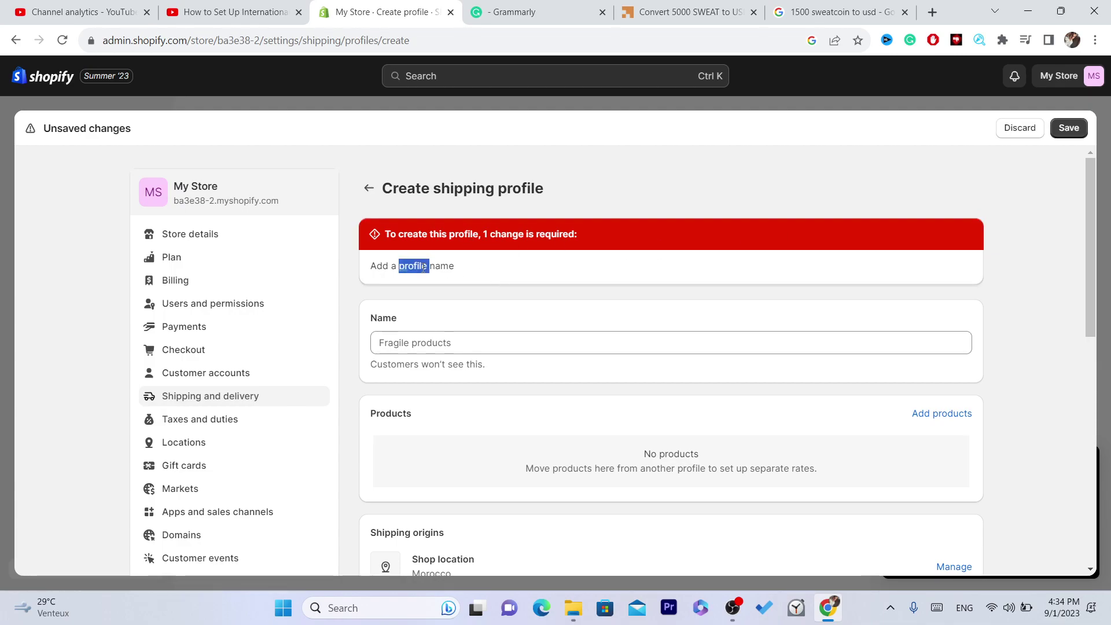
{"action": "left_click", "coordinate": [413, 344]}
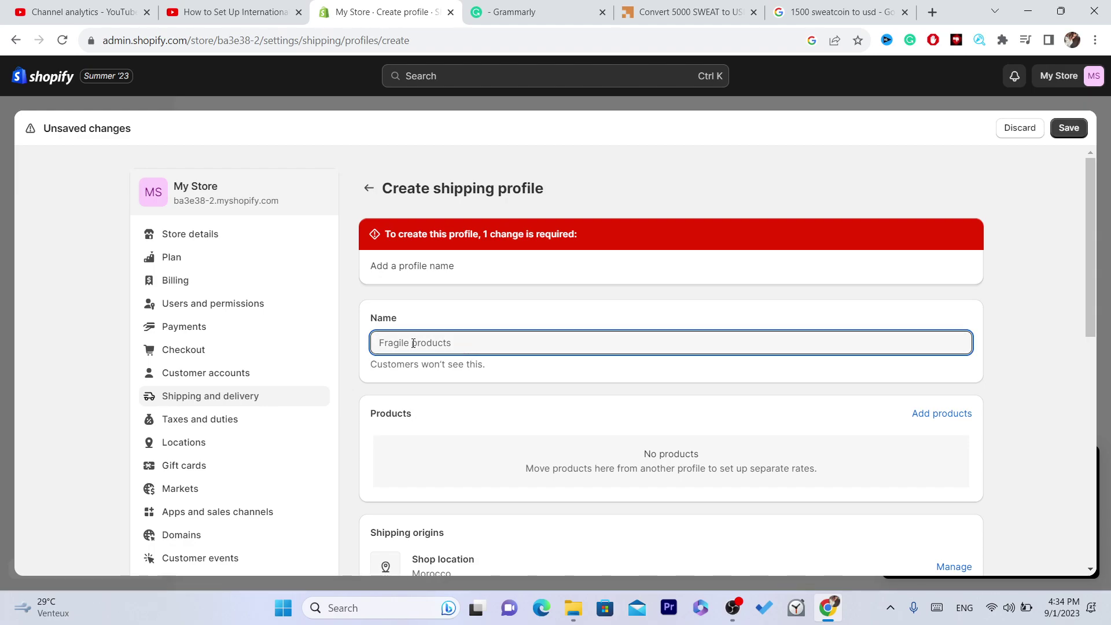
{"action": "type", "text": "nothn"}
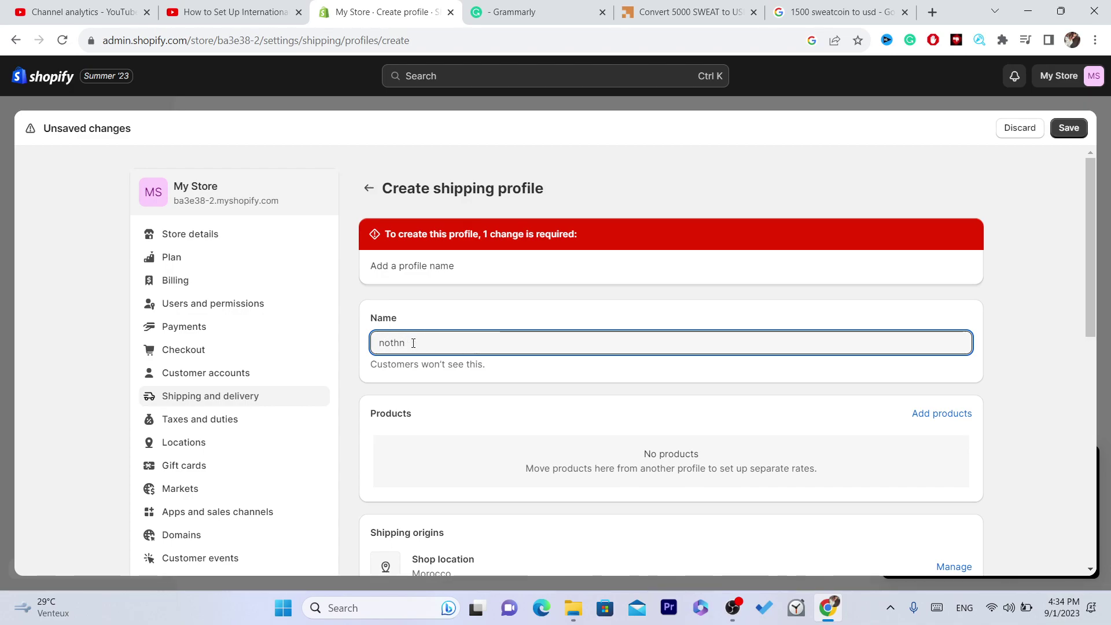
{"action": "left_click", "coordinate": [656, 305]}
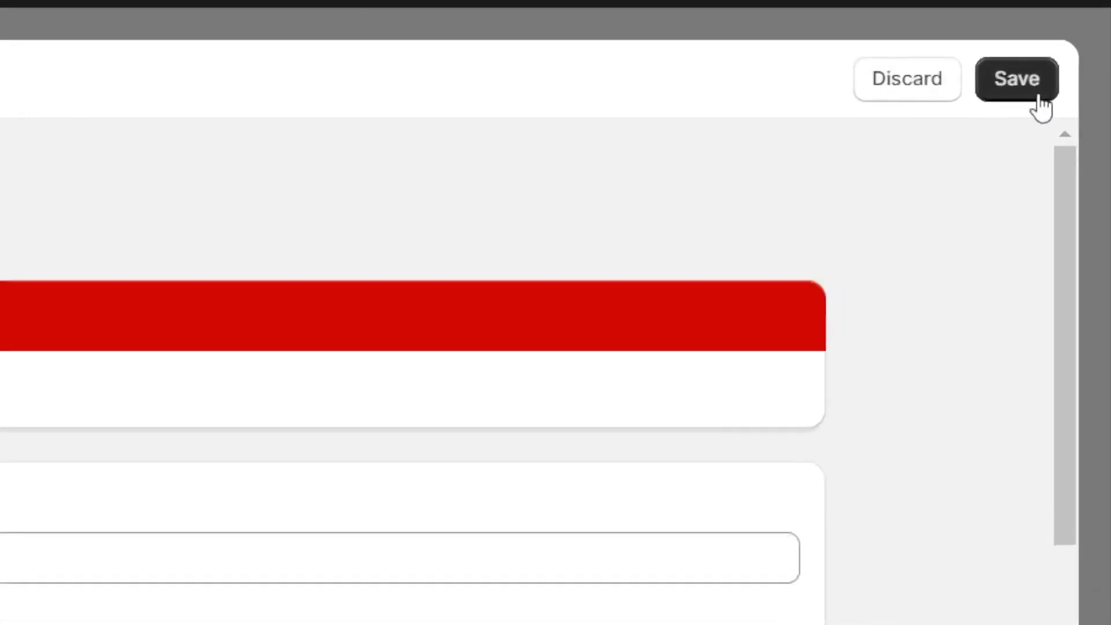
{"action": "left_click", "coordinate": [1077, 134]}
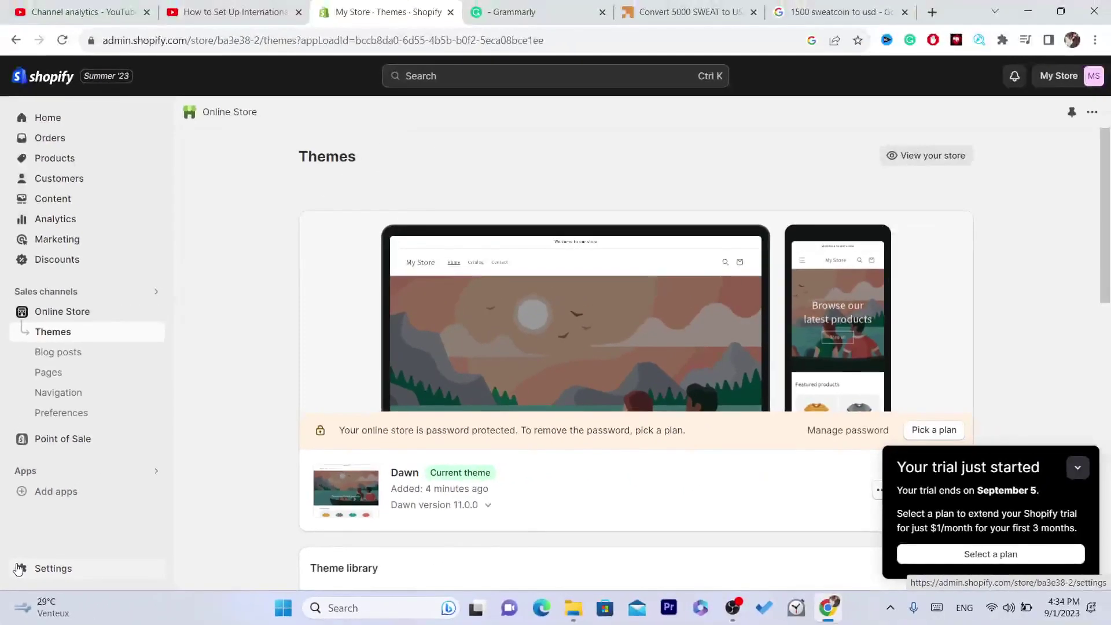
Go to Settings > Markets and begin a new market named 'countrues'
{"action": "left_click", "coordinate": [38, 515]}
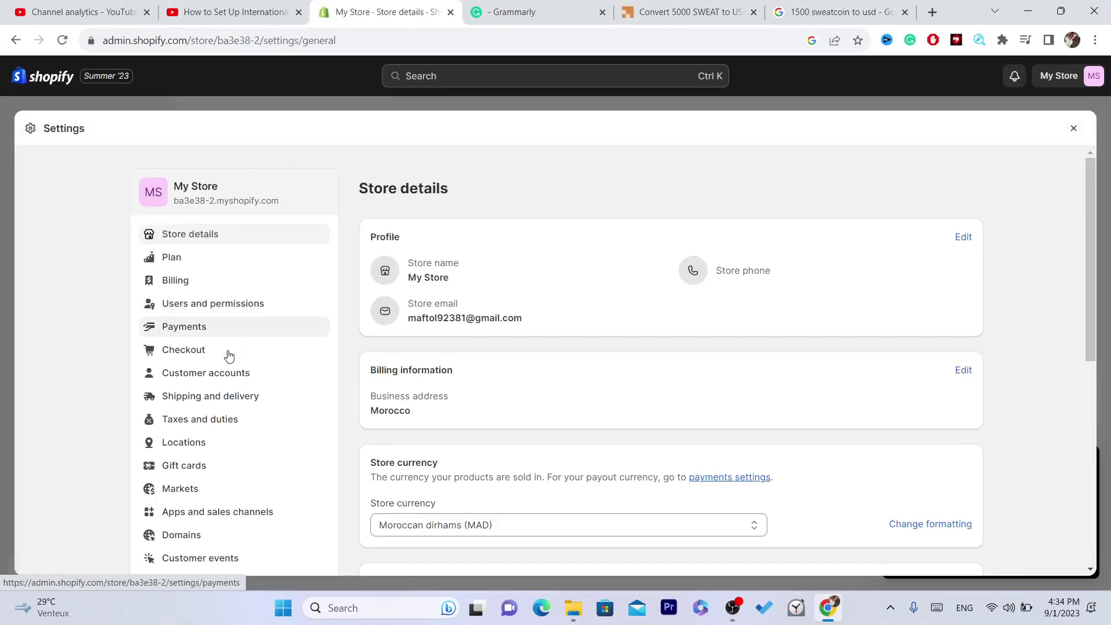
{"action": "left_click", "coordinate": [180, 489]}
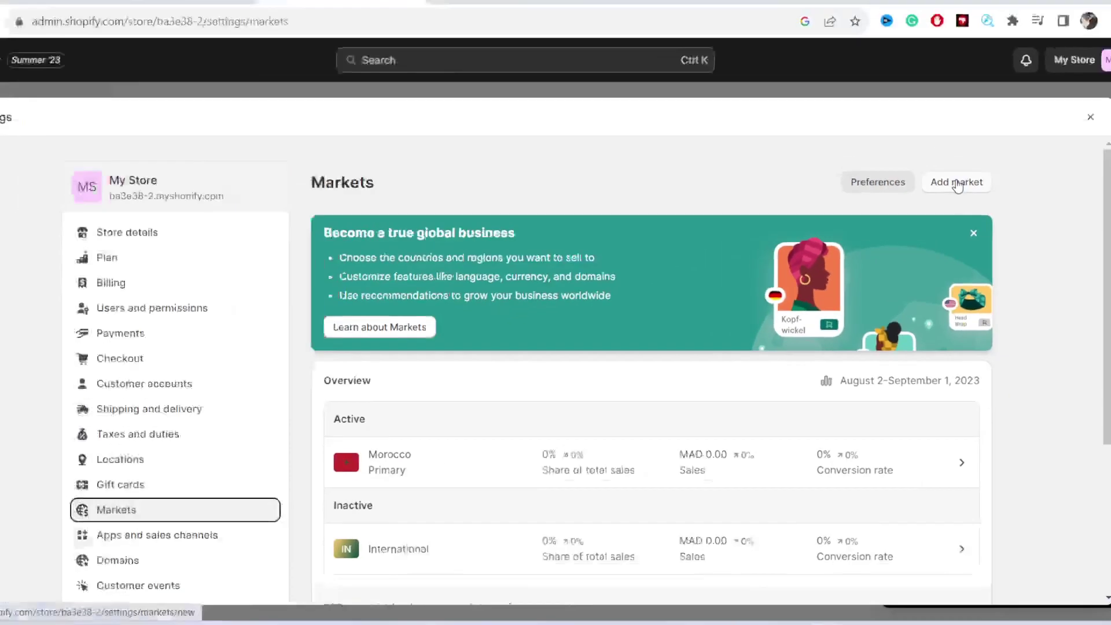
{"action": "left_click", "coordinate": [958, 183]}
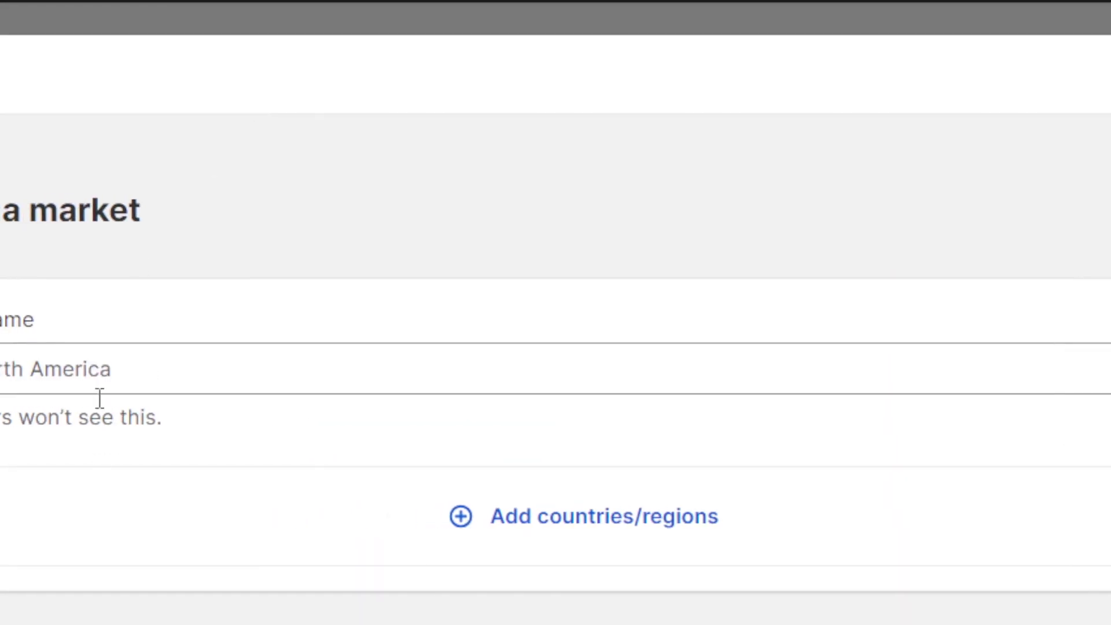
{"action": "left_click", "coordinate": [97, 379]}
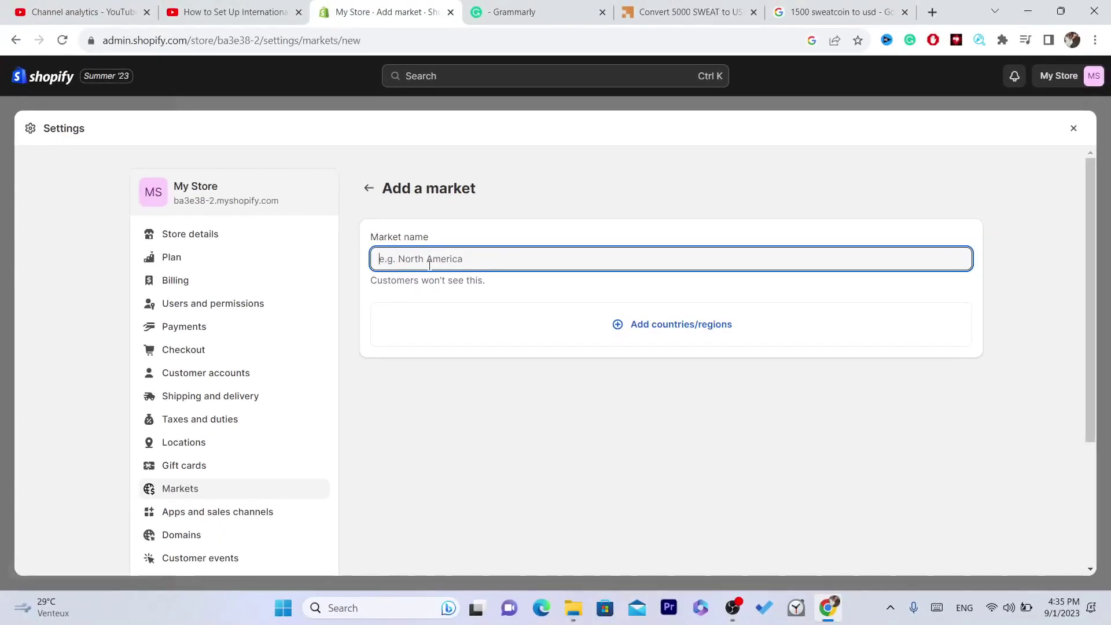
{"action": "type", "text": "countrues"}
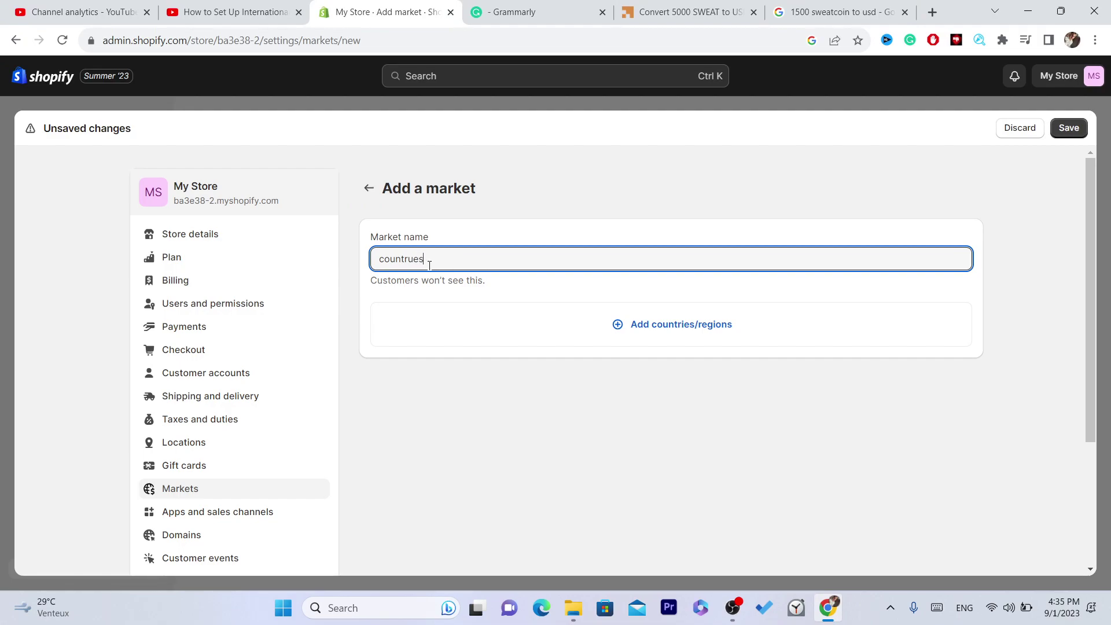
Set the countrues market's countries to United States, Australia and French Polynesia
{"action": "left_click", "coordinate": [683, 324]}
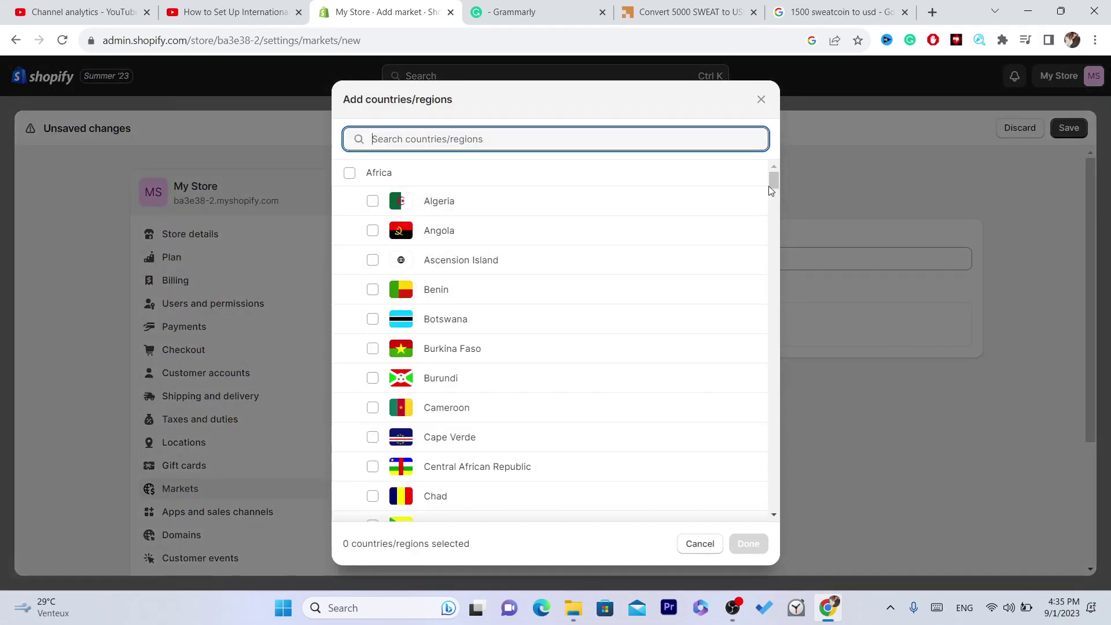
{"action": "left_click_drag", "start_coordinate": [769, 186], "coordinate": [722, 463]}
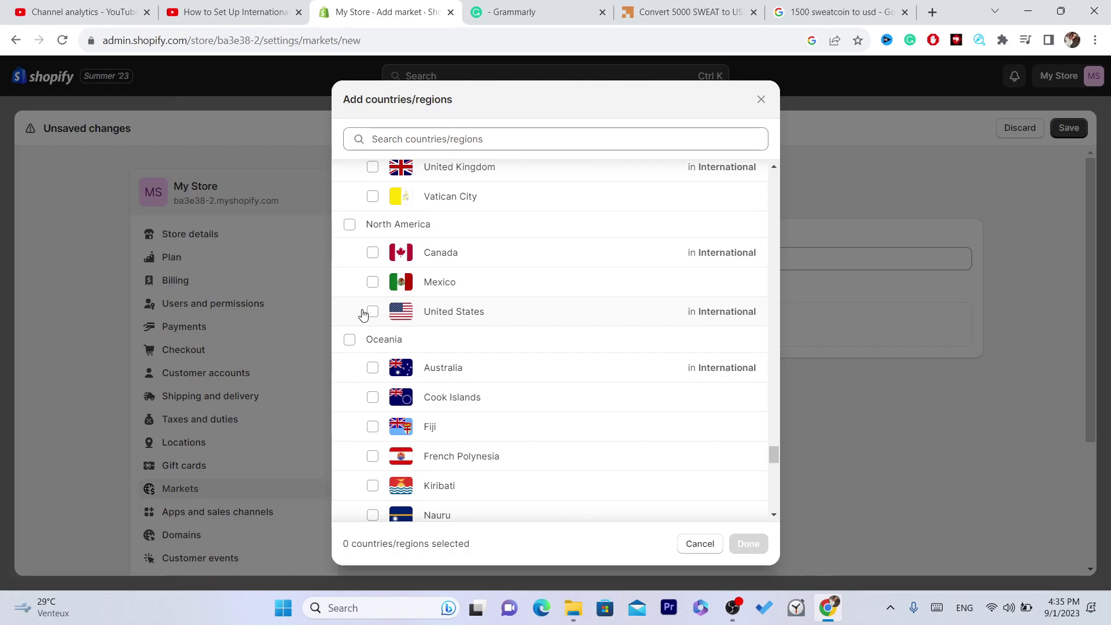
{"action": "left_click", "coordinate": [365, 313]}
{"action": "left_click", "coordinate": [372, 368]}
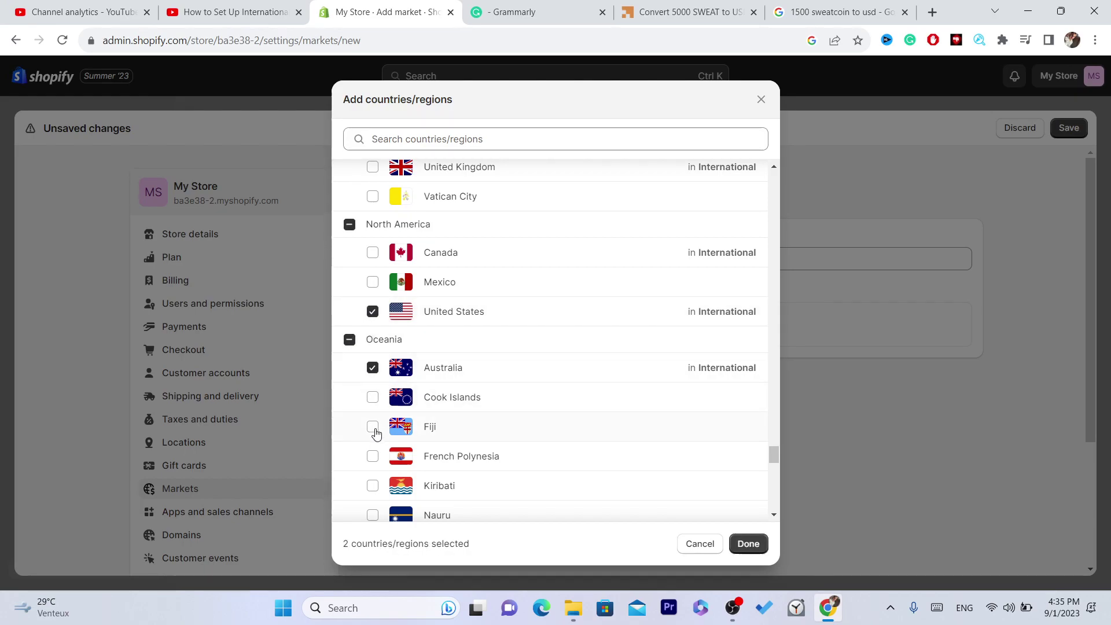
{"action": "left_click", "coordinate": [748, 544]}
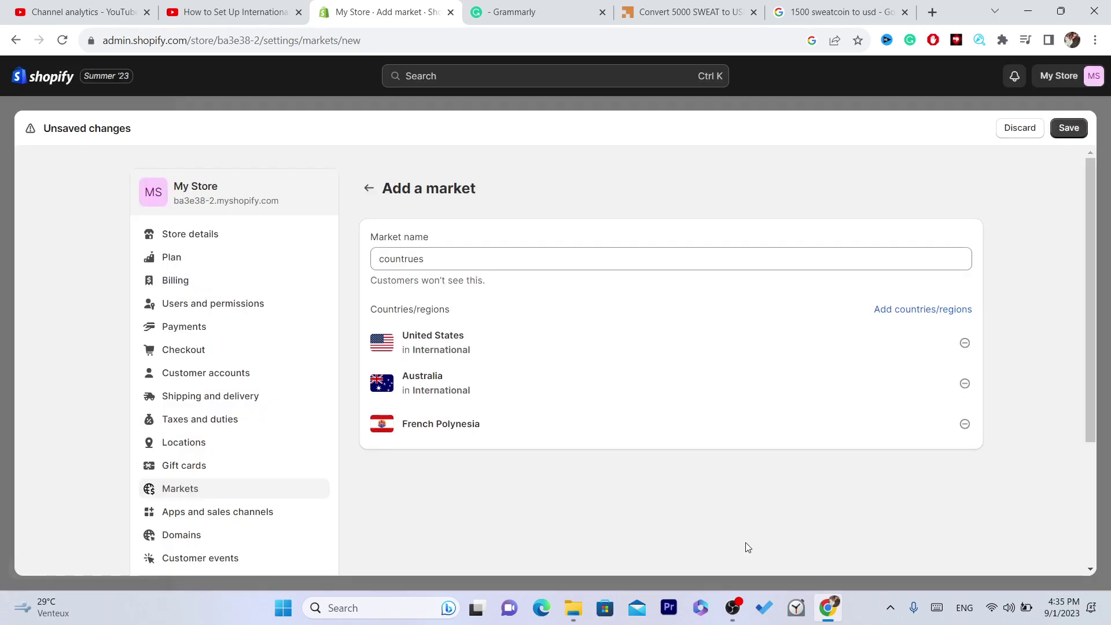
Save the countrues market and review its page, still marked Inactive
{"action": "left_click", "coordinate": [1074, 125]}
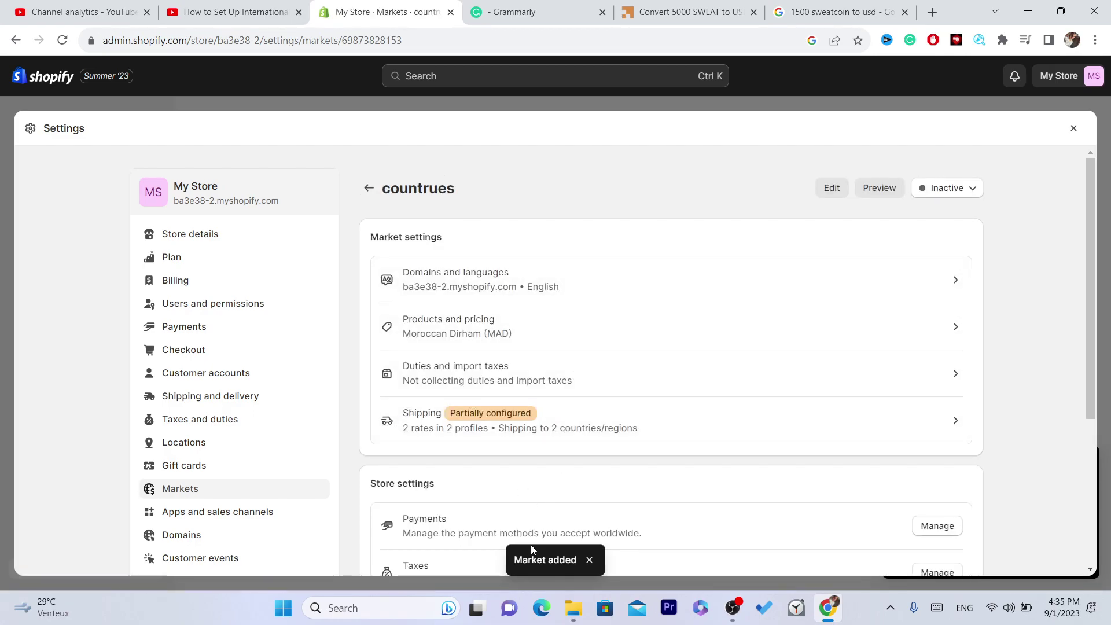
{"action": "scroll", "coordinate": [1088, 224], "scroll_direction": "down", "scroll_amount": 5}
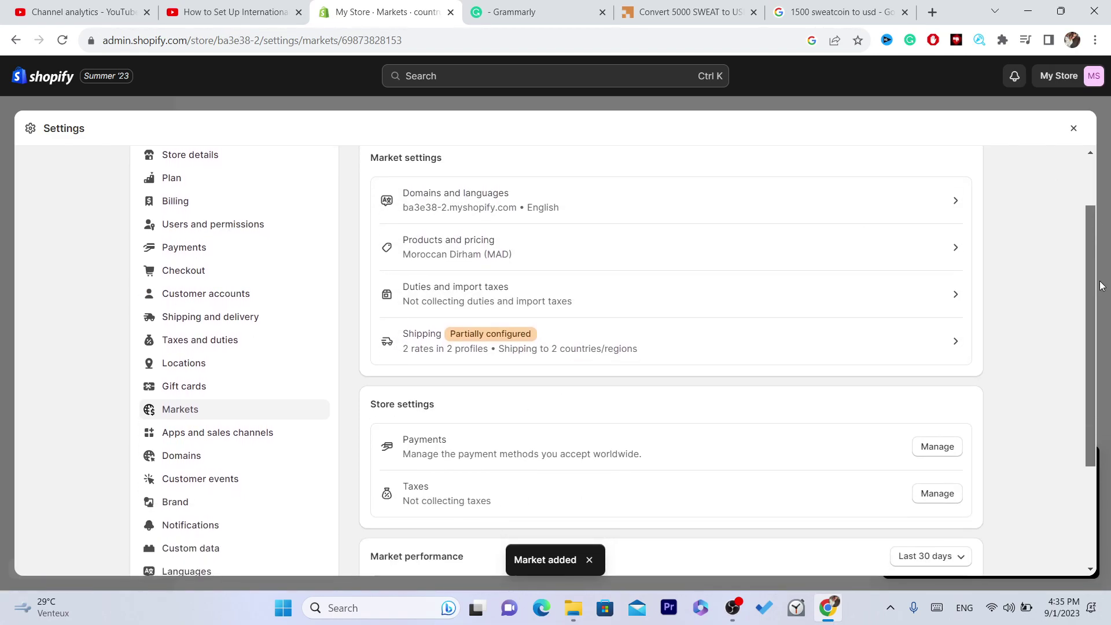
{"action": "scroll", "coordinate": [1024, 506], "scroll_direction": "up", "scroll_amount": 5}
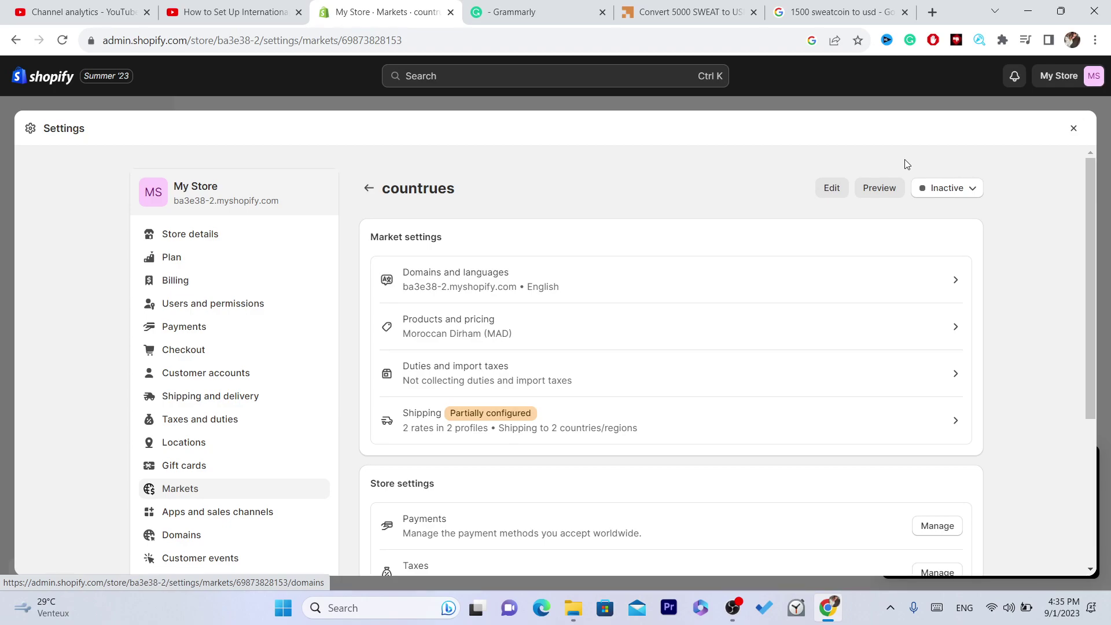
{"action": "left_click", "coordinate": [1075, 129]}
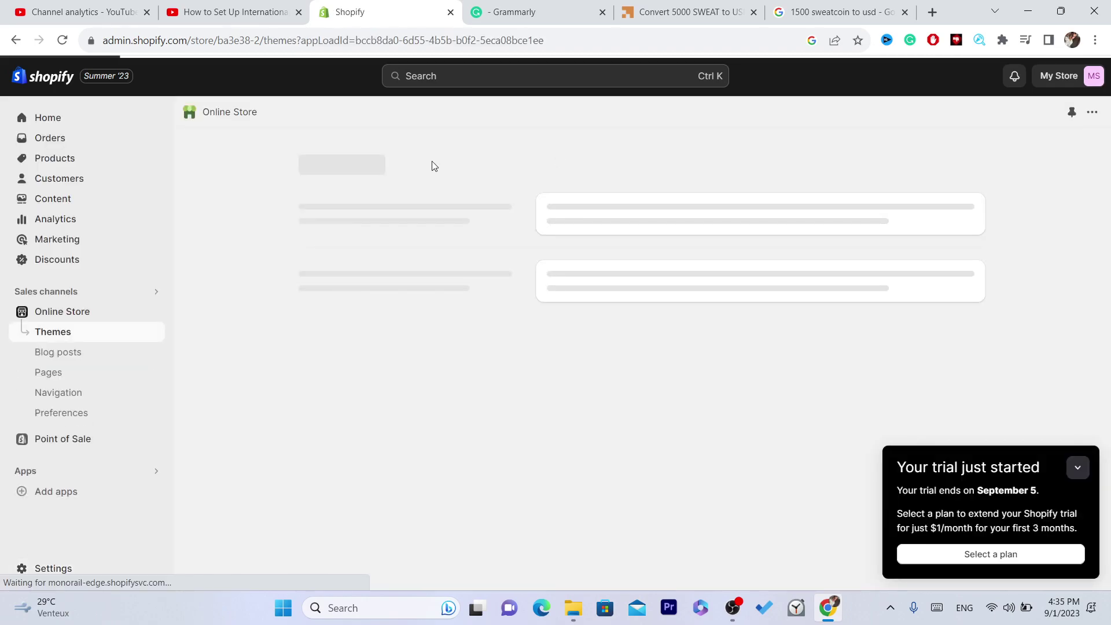